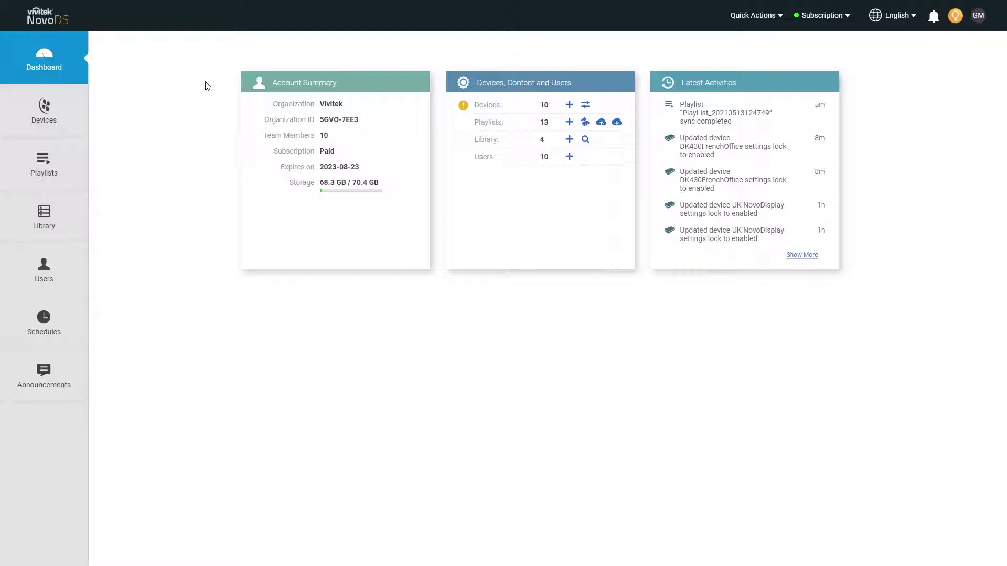
pyautogui.click(66, 113)
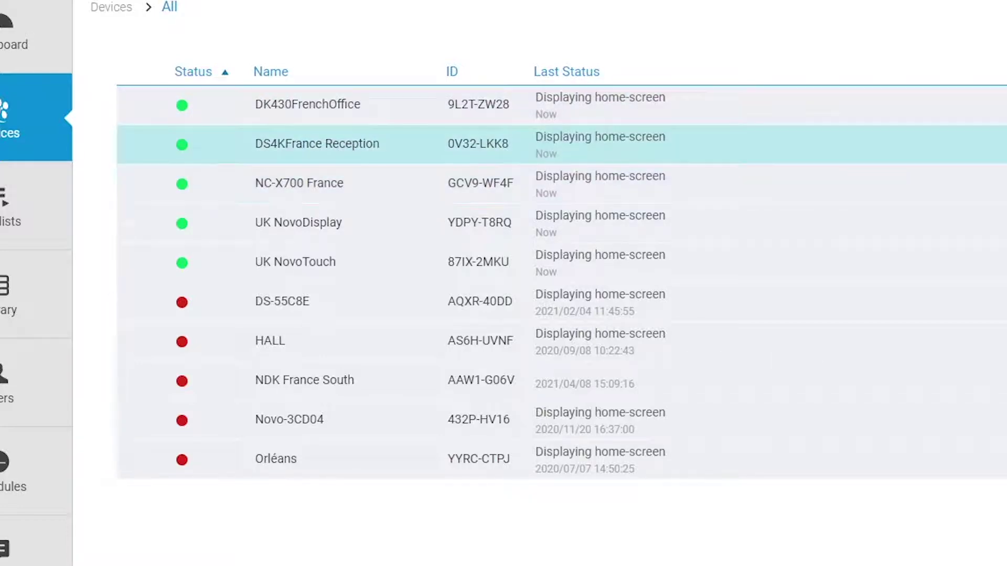
pyautogui.click(308, 105)
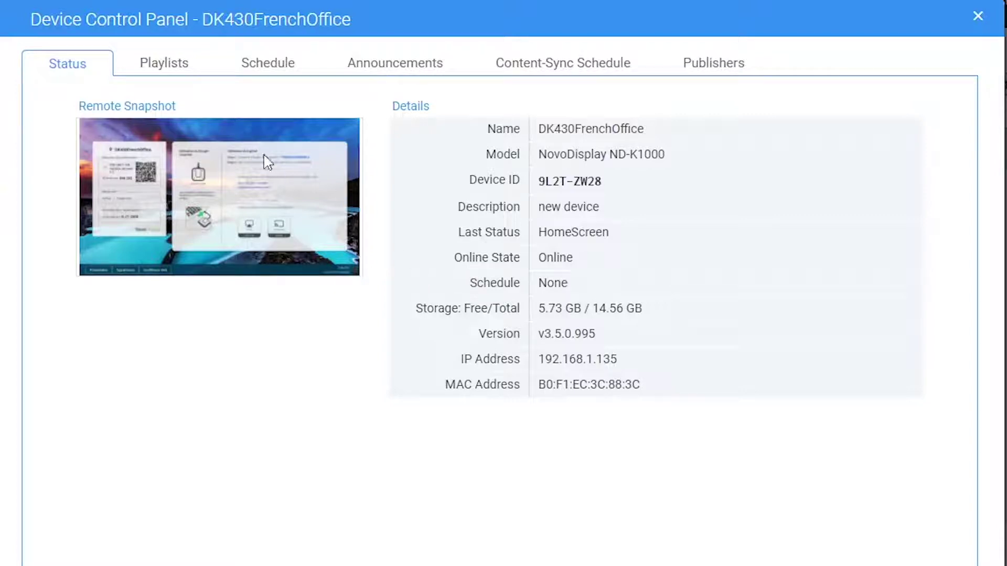
pyautogui.click(173, 69)
pyautogui.click(254, 74)
pyautogui.click(371, 76)
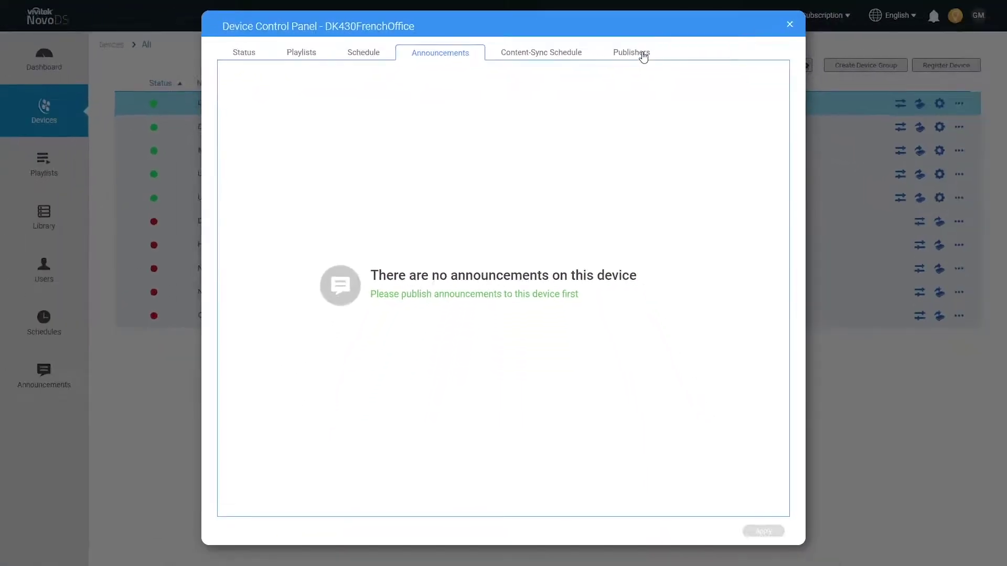
pyautogui.click(644, 57)
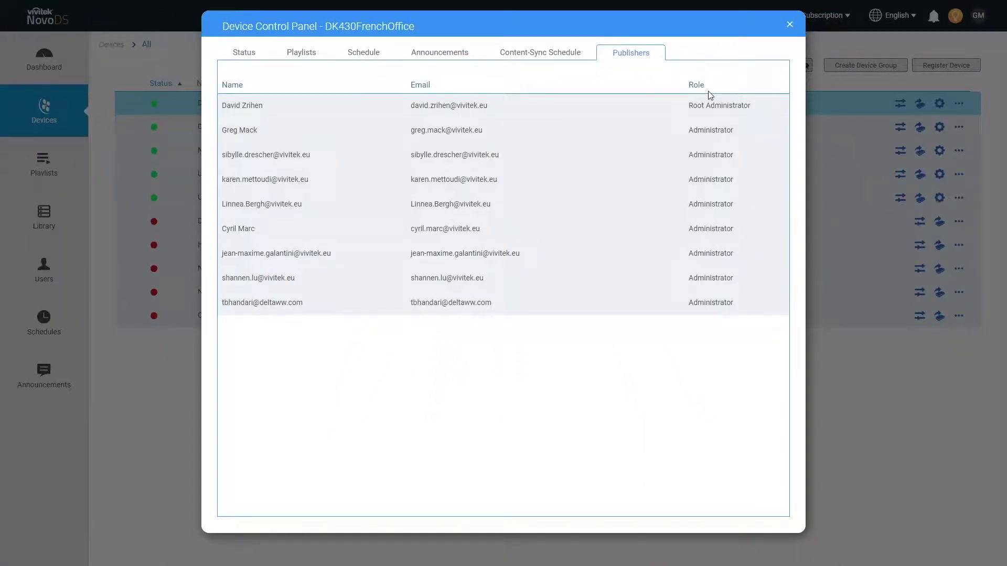
# Close the device panel, view DS4KFrance Reception's settings, then cancel the Register Device form
pyautogui.click(789, 25)
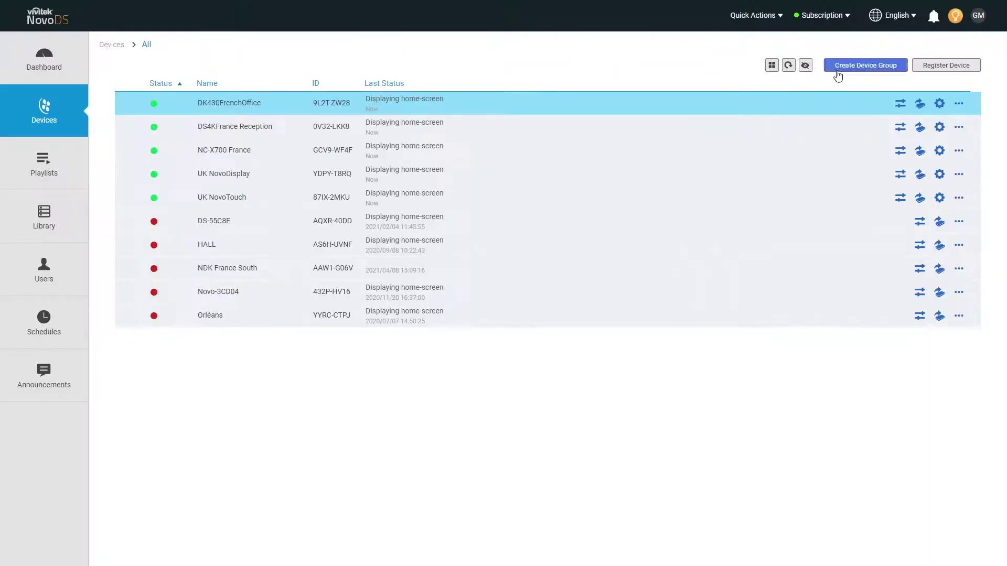
pyautogui.click(939, 128)
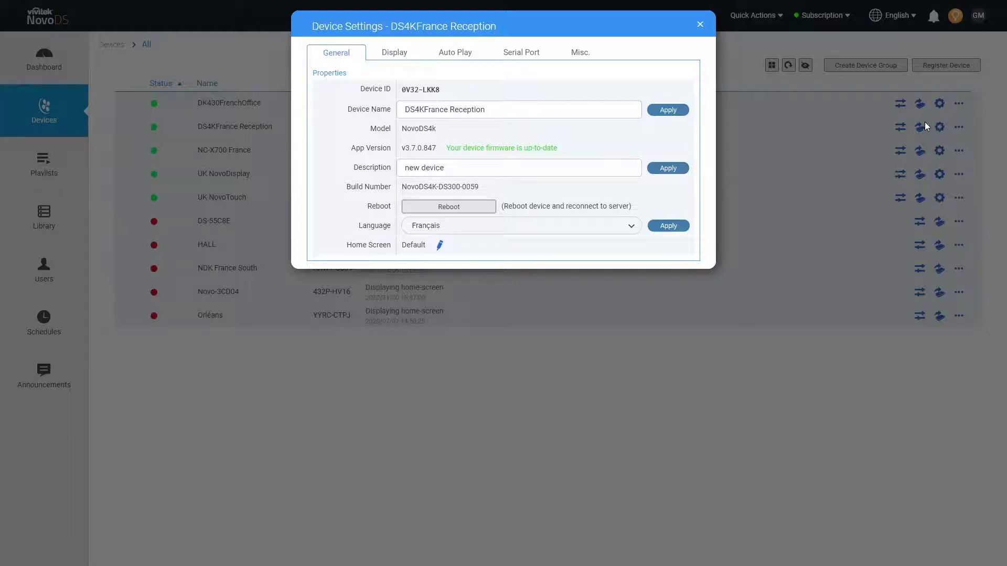
pyautogui.click(700, 25)
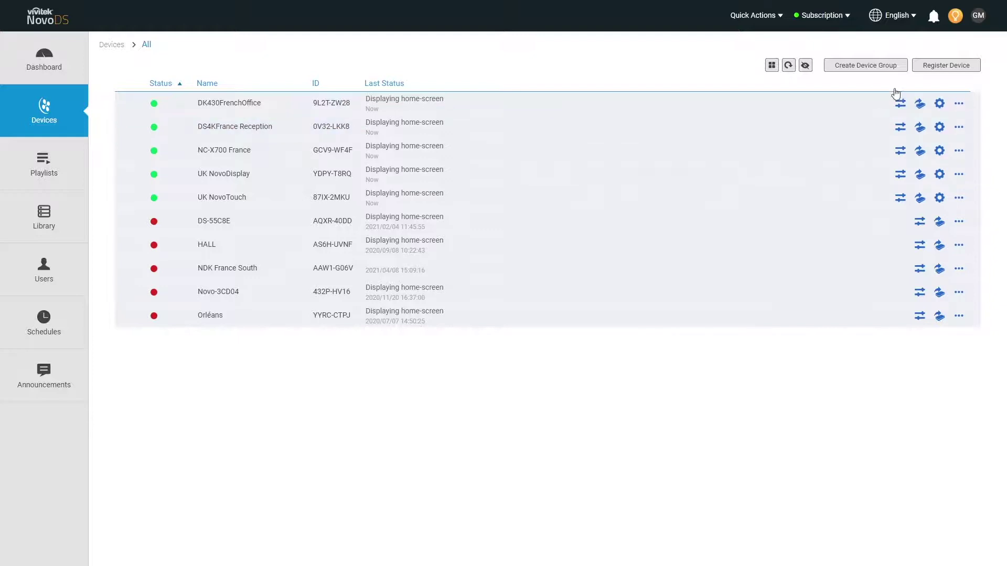
pyautogui.click(924, 71)
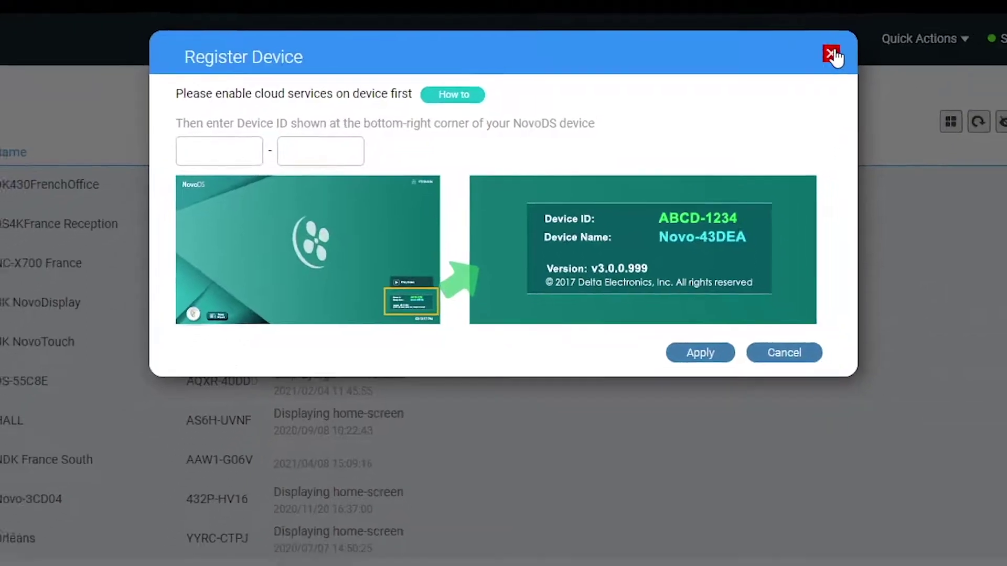
pyautogui.click(830, 54)
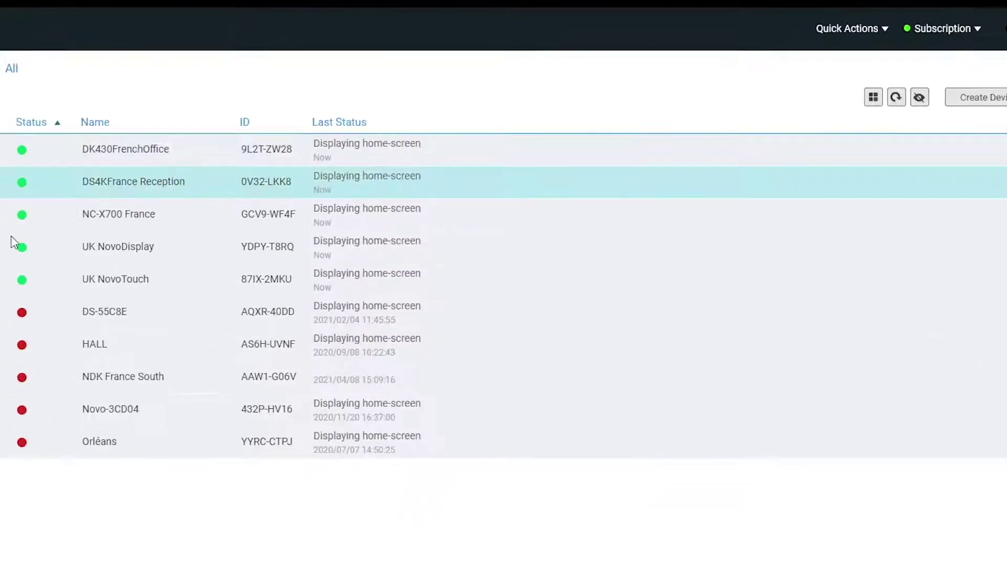
# Start a new playlist for NovoDisplay only, dropping NC-X900 and NC-X700, using Designer Templates
pyautogui.click(58, 172)
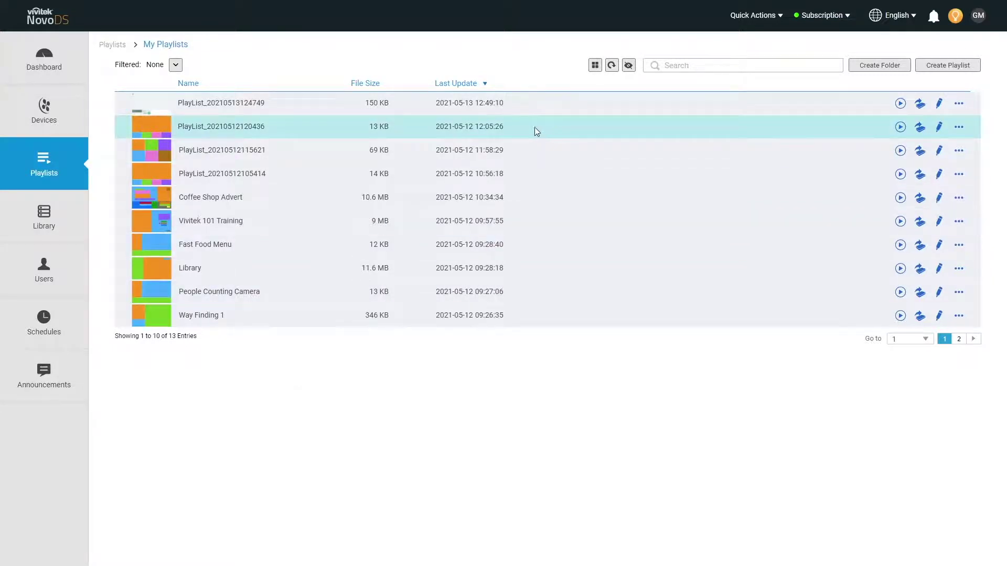
pyautogui.click(938, 72)
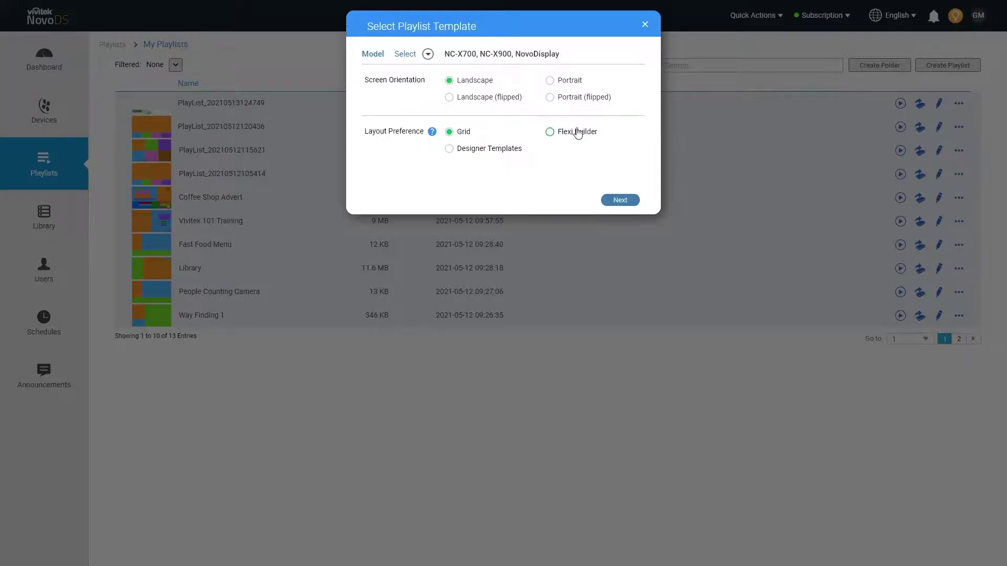
pyautogui.click(427, 54)
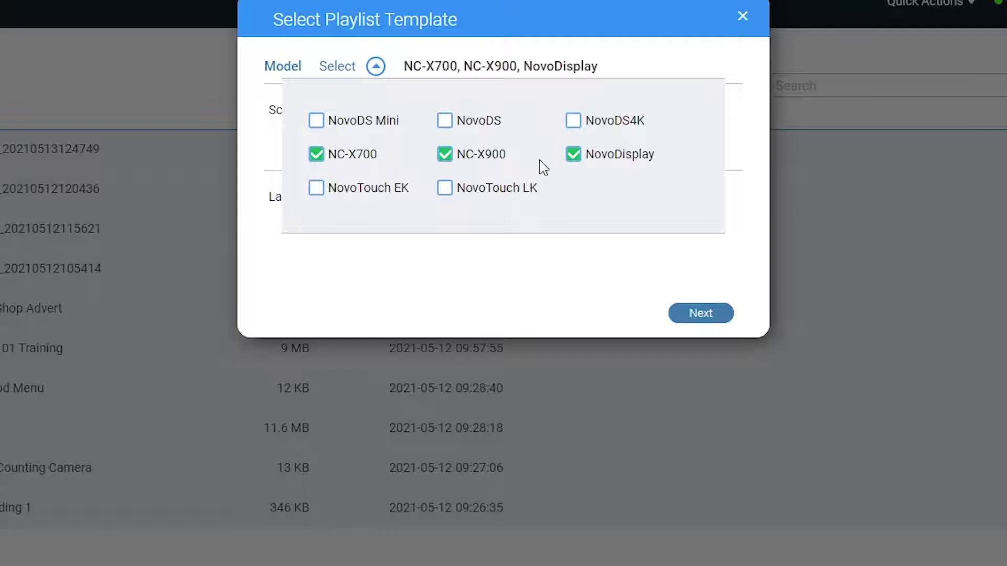
pyautogui.click(447, 158)
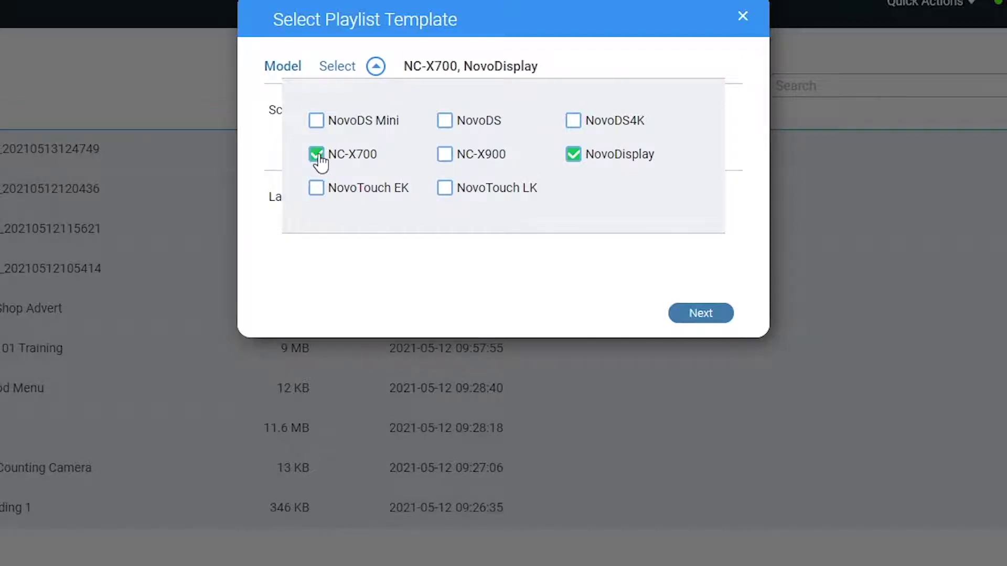
pyautogui.click(317, 154)
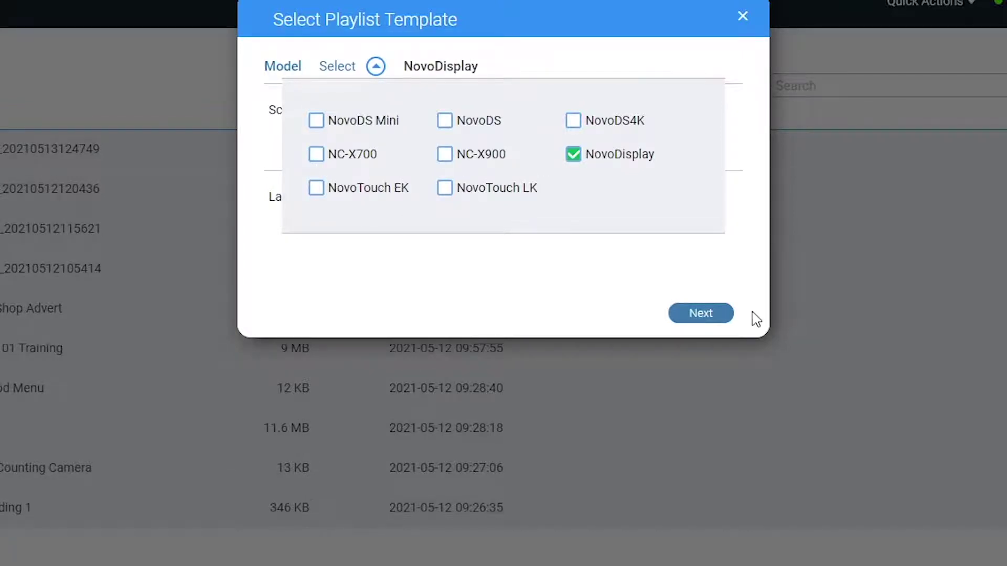
pyautogui.click(376, 67)
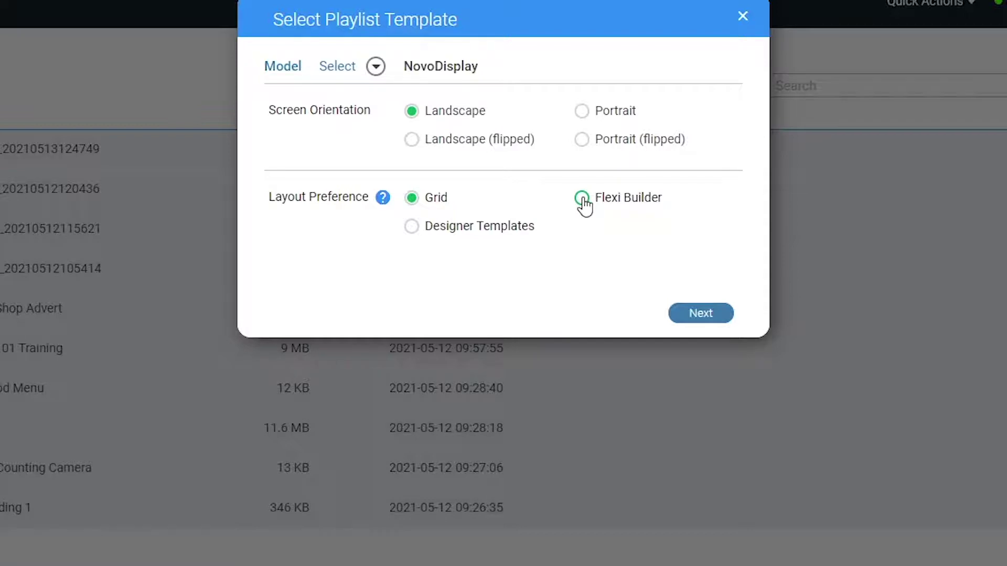
pyautogui.click(419, 230)
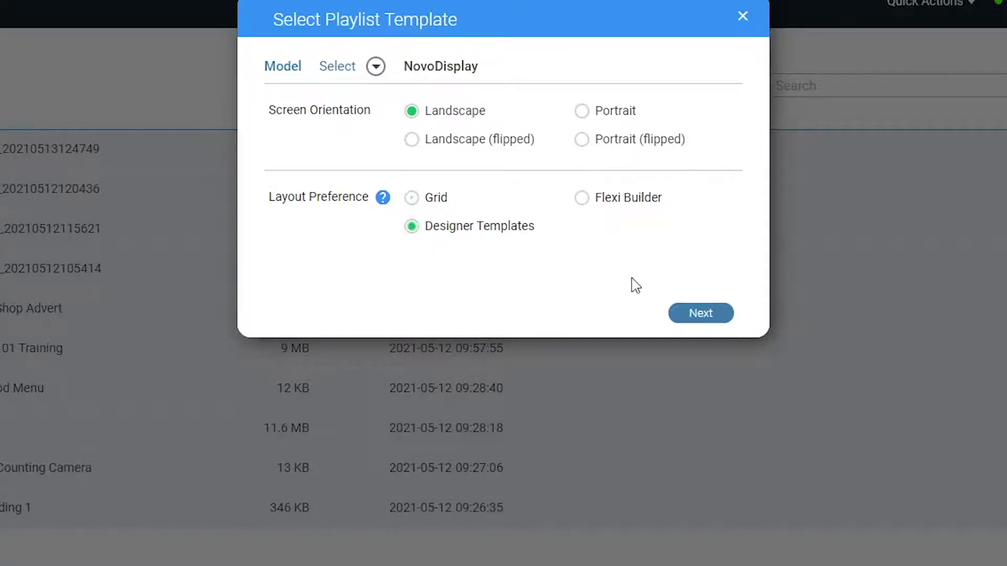
# Browse the designer template gallery, then switch the layout preference to Grid and continue
pyautogui.click(692, 315)
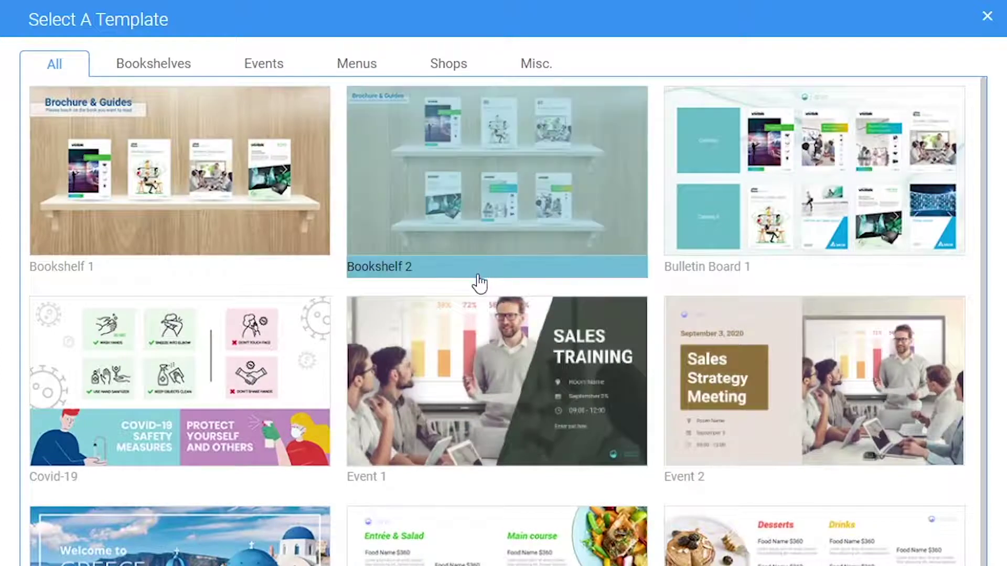
pyautogui.scroll(-5, 546, 337)
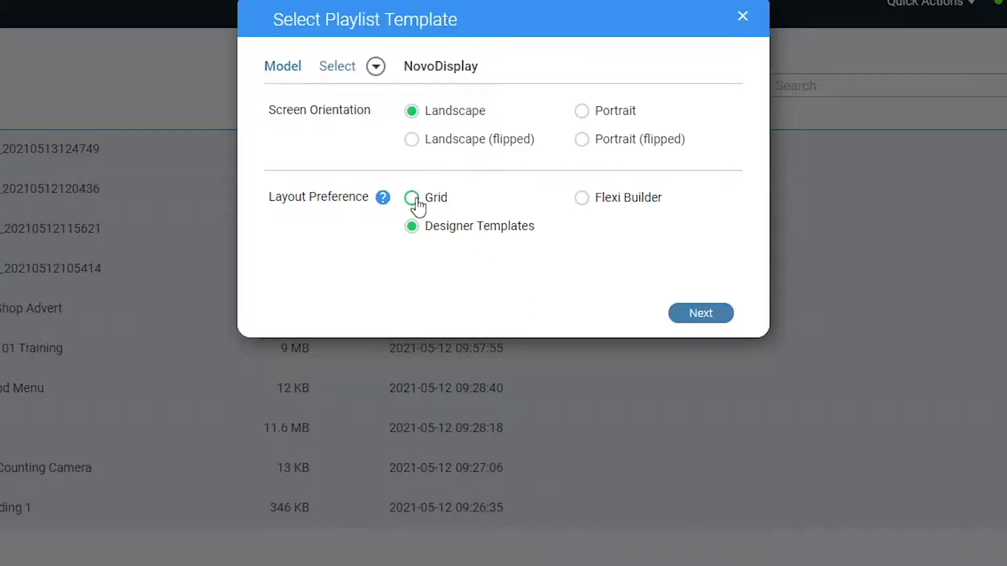
pyautogui.click(414, 200)
pyautogui.click(690, 314)
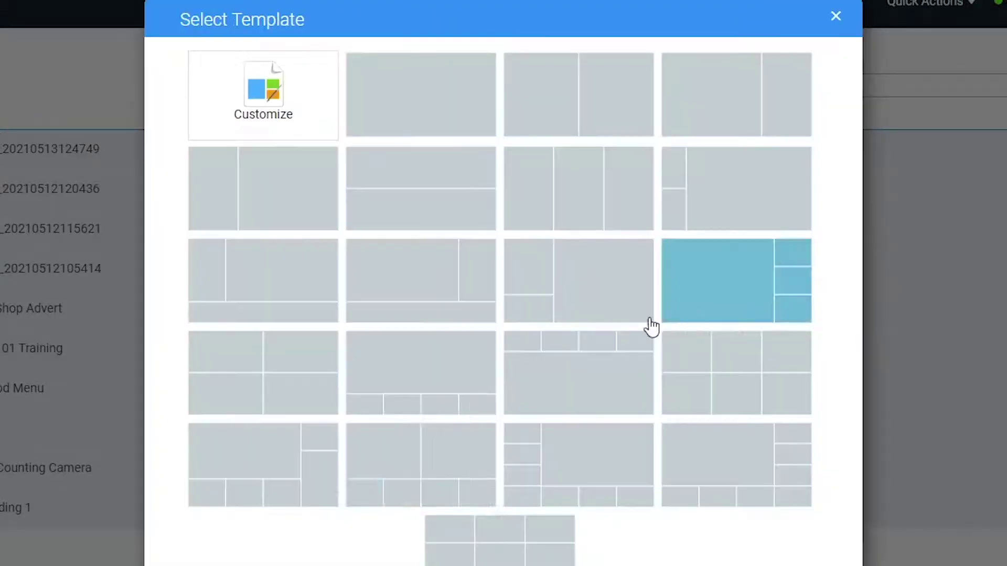
# Pick the two-over-four grid and add a Remote-source Media widget in the top-left region
pyautogui.click(466, 471)
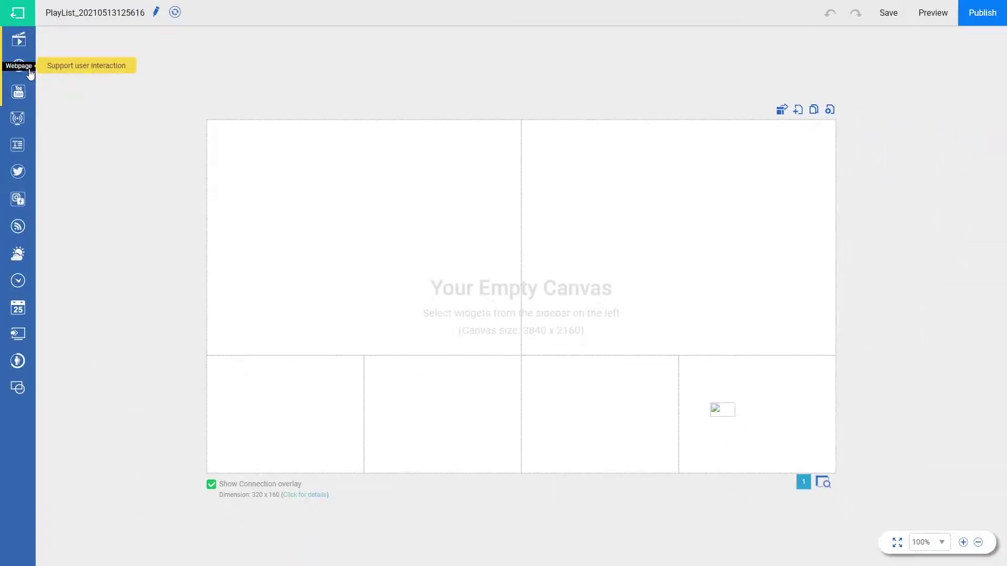
pyautogui.click(28, 43)
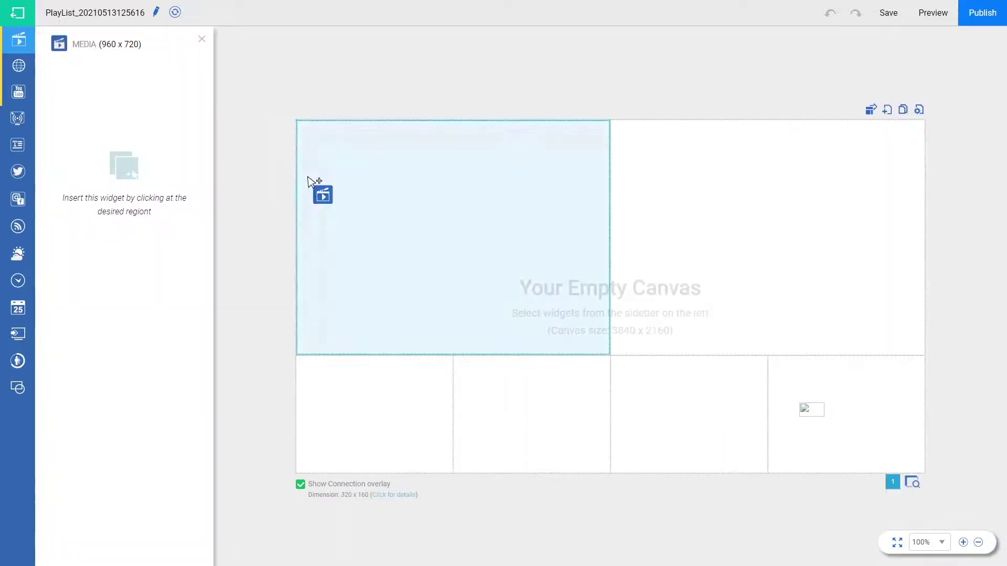
pyautogui.click(343, 195)
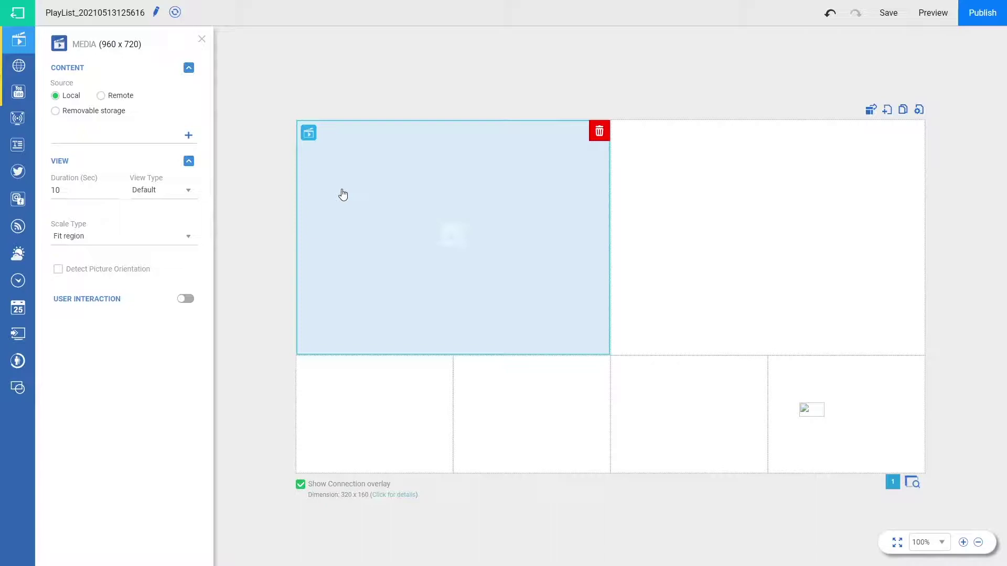
pyautogui.click(105, 95)
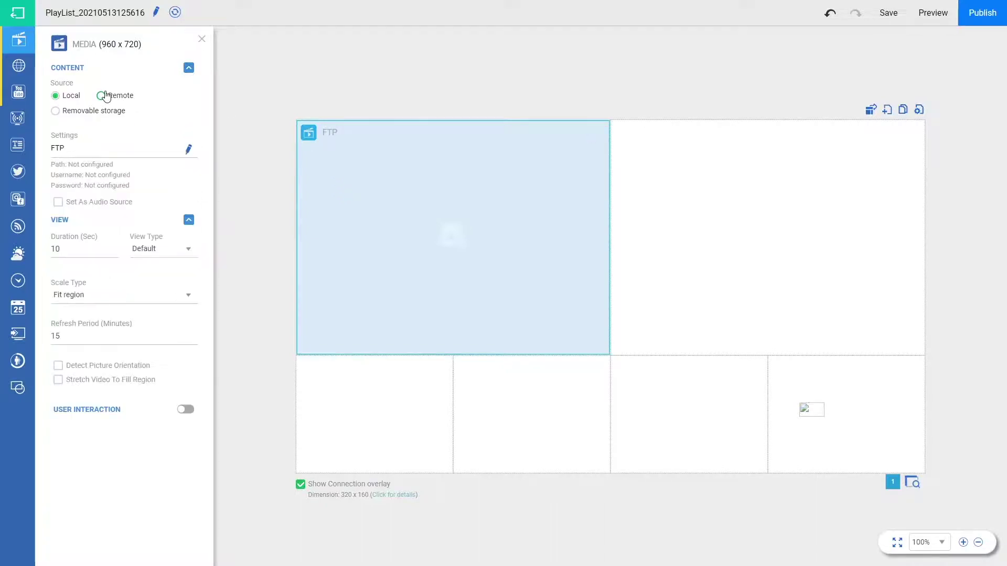
pyautogui.click(186, 150)
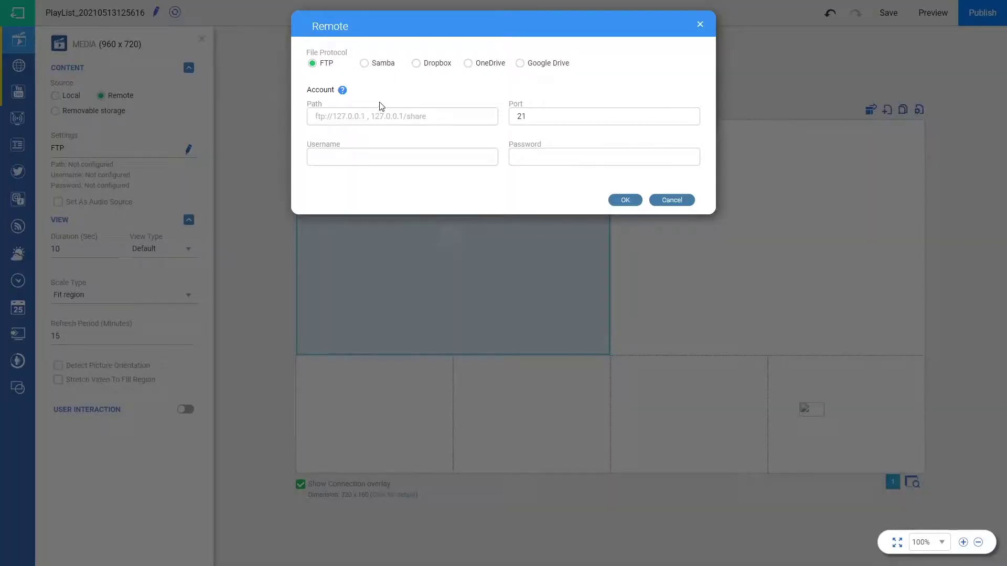
# Cancel the FTP settings, preview Webpage, YouTube and IP streaming widgets, and add Text top-right
pyautogui.click(665, 204)
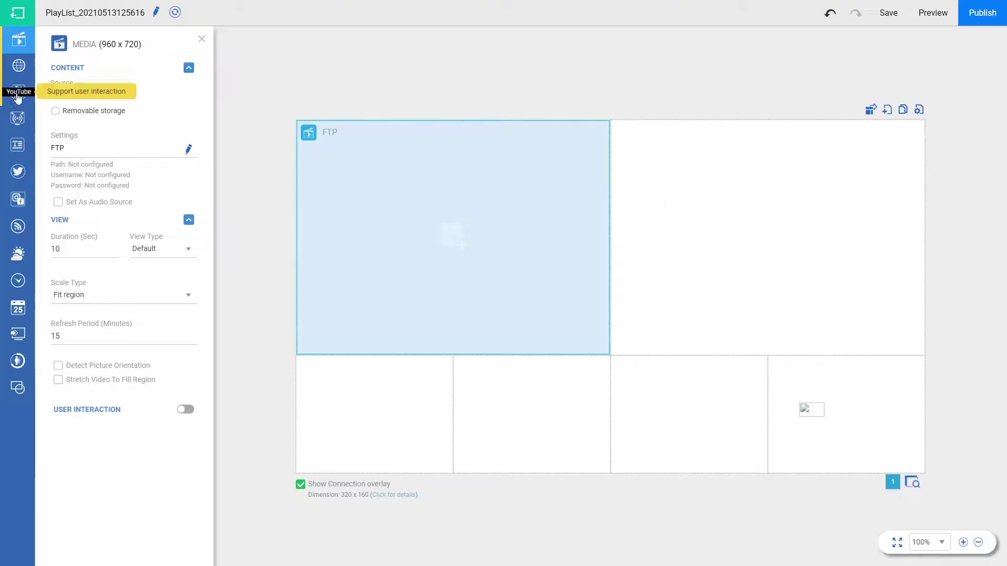
pyautogui.click(20, 72)
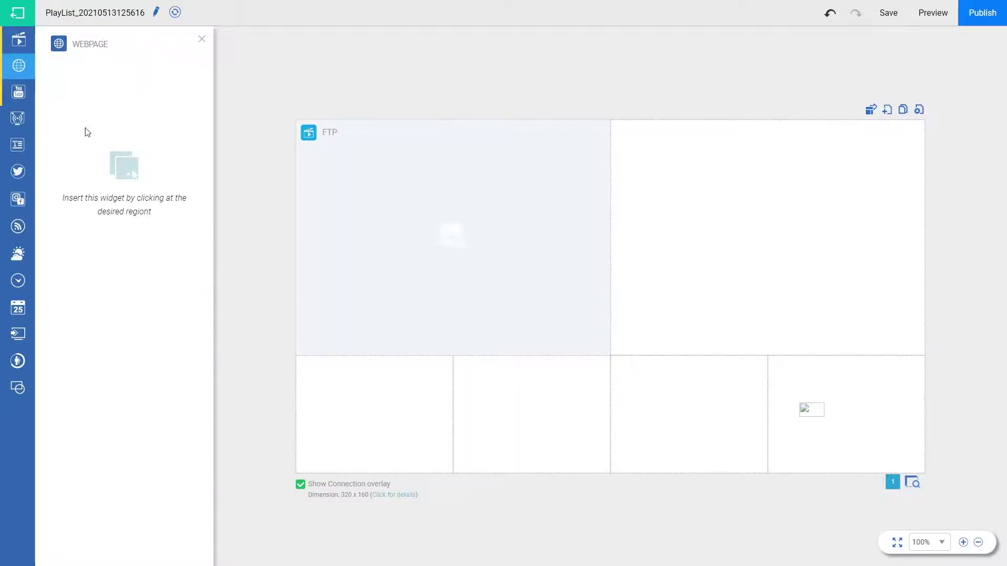
pyautogui.click(23, 96)
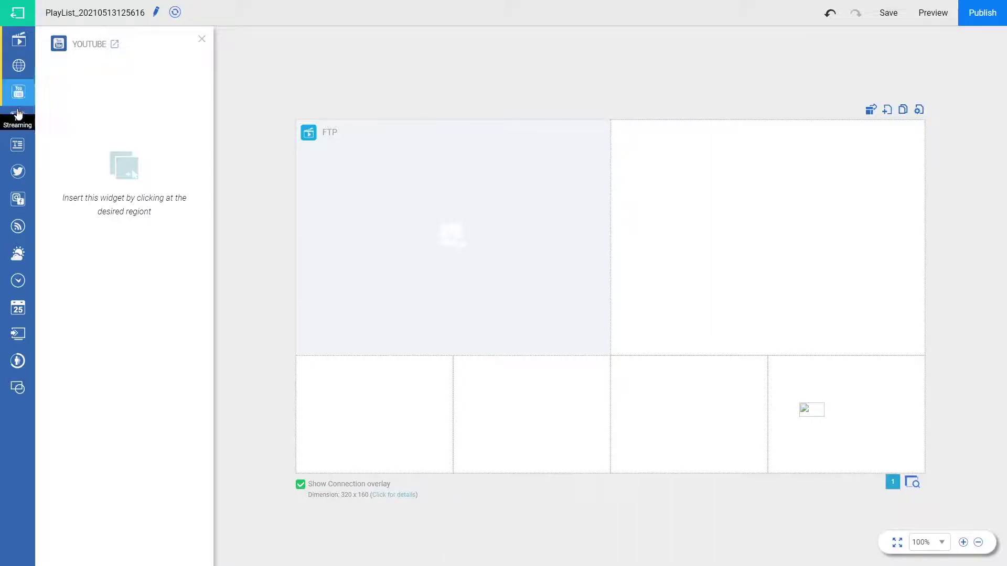
pyautogui.click(23, 128)
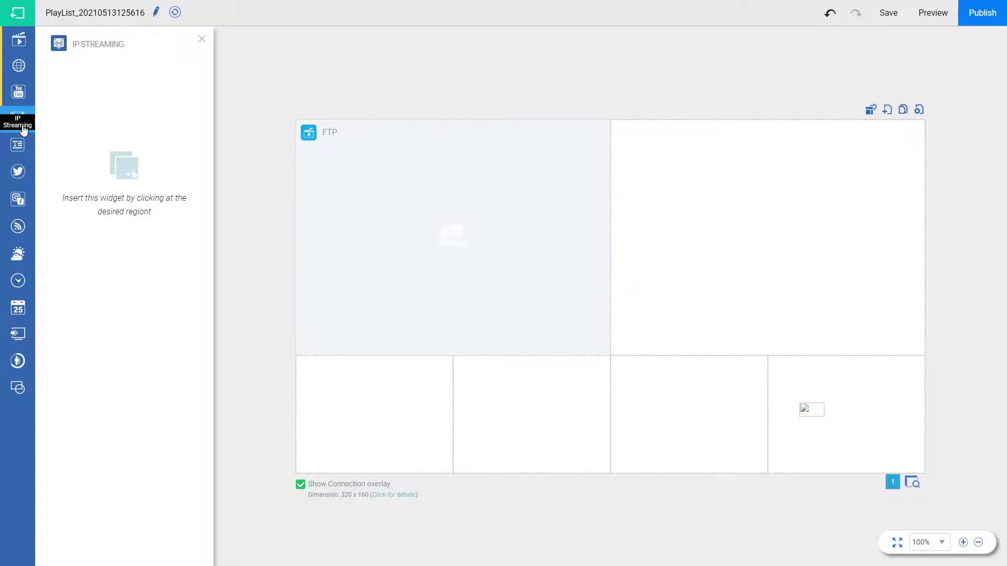
pyautogui.click(18, 150)
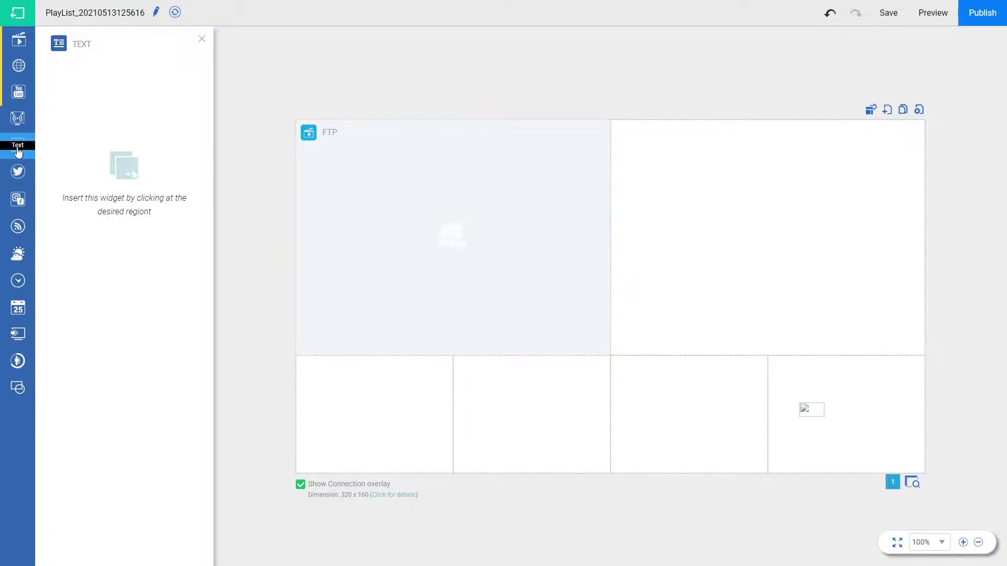
pyautogui.click(655, 171)
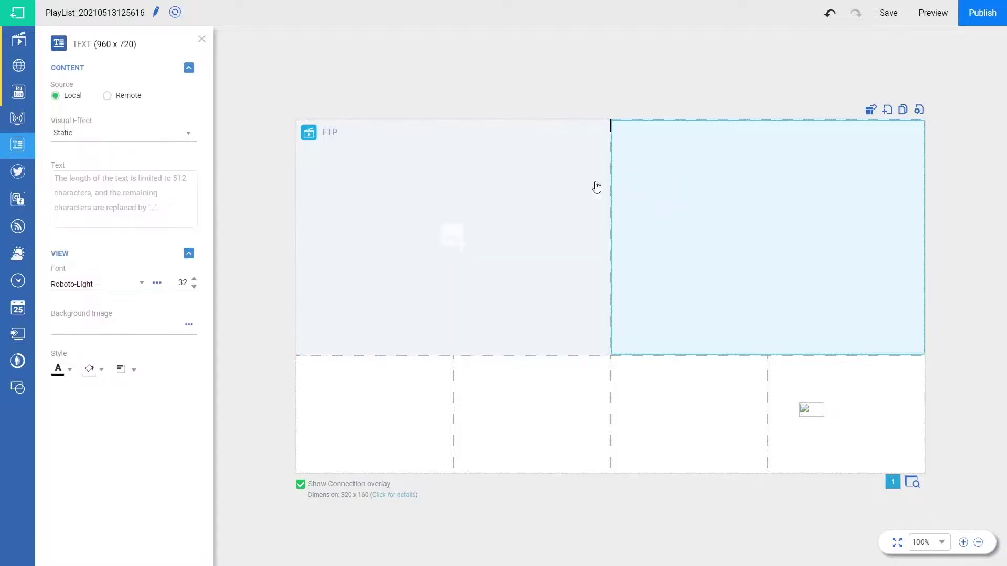
# Place a Weather widget bottom-left and a Calendar widget in the second bottom cell
pyautogui.click(17, 174)
pyautogui.click(19, 201)
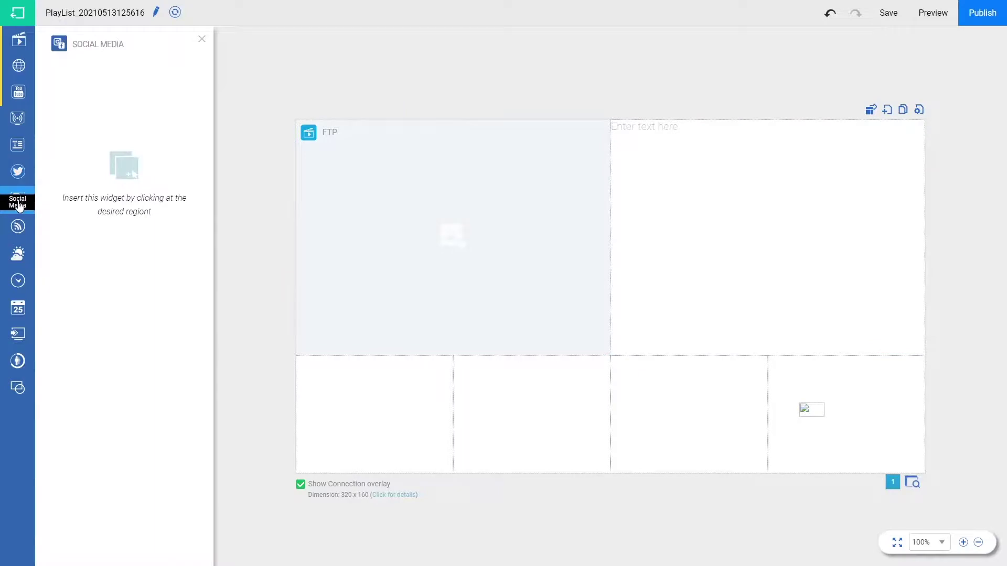
pyautogui.click(19, 228)
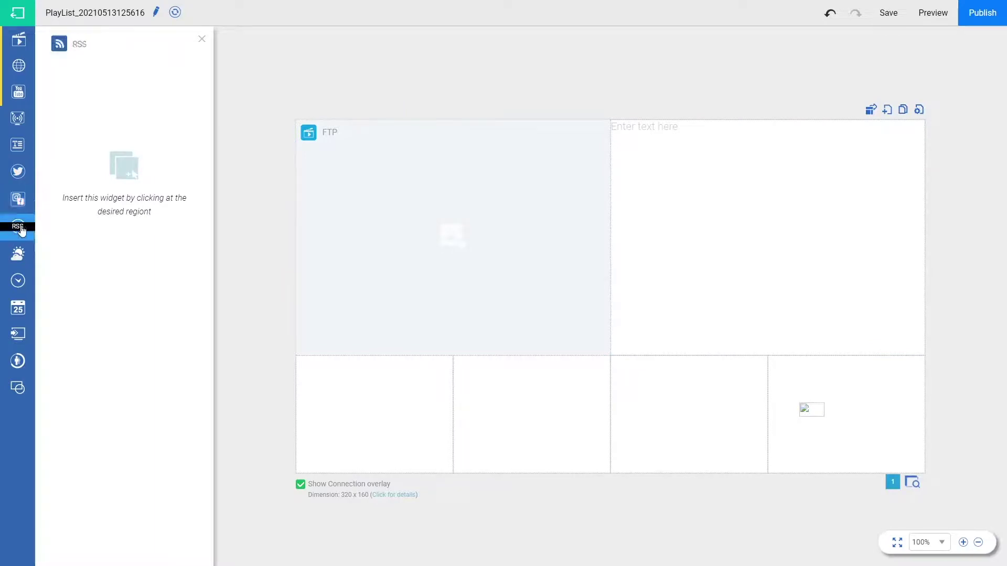
pyautogui.click(19, 256)
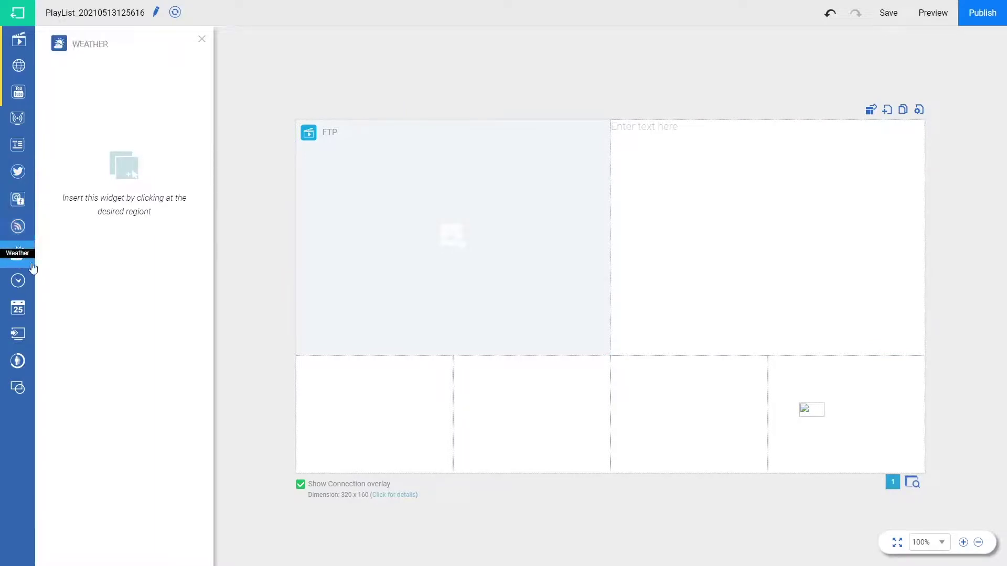
pyautogui.click(374, 427)
pyautogui.click(19, 283)
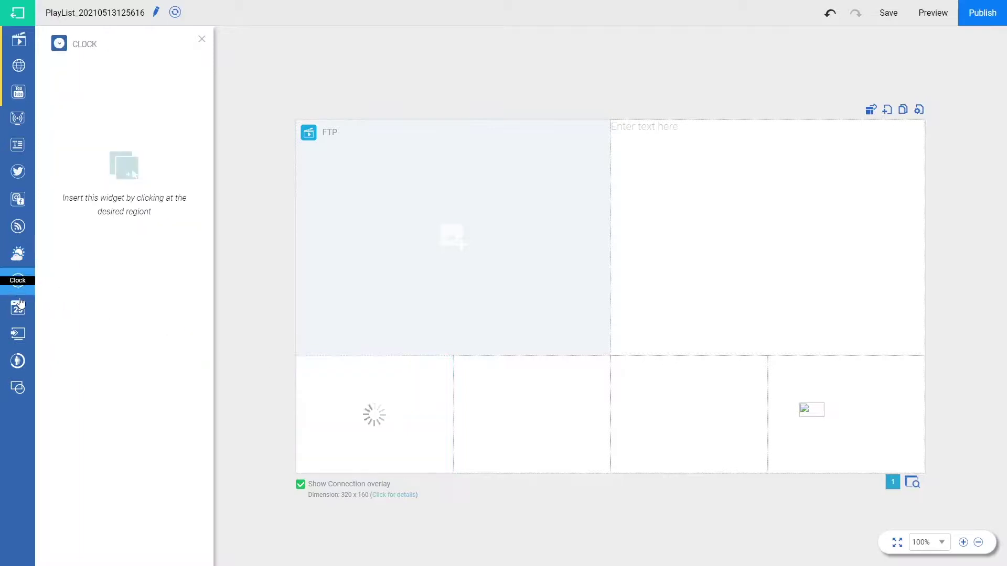
pyautogui.click(18, 308)
pyautogui.click(515, 394)
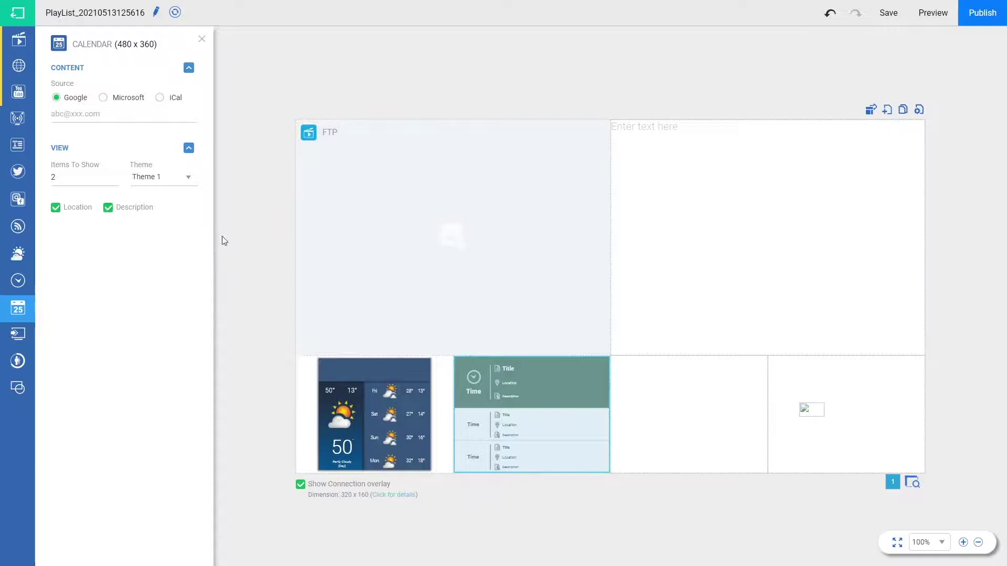
pyautogui.click(22, 339)
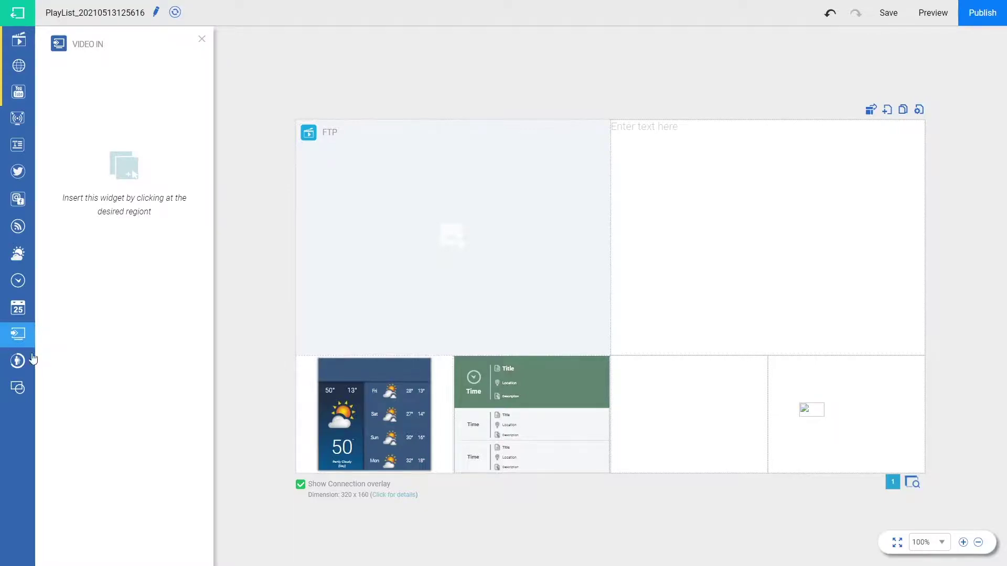
# Select the top-right text region, preview People Counting options, and pick the Shapes widget
pyautogui.click(680, 255)
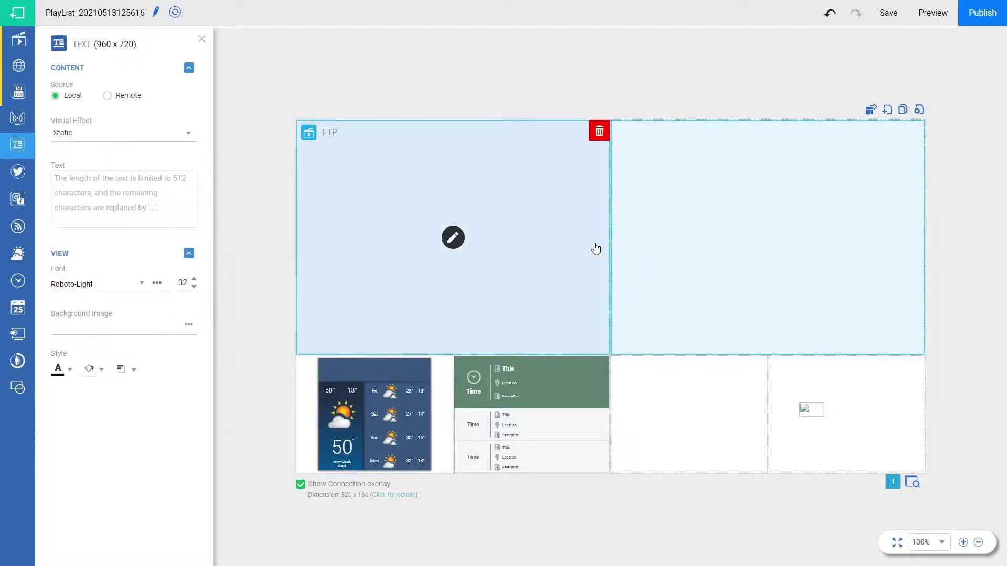
pyautogui.click(17, 361)
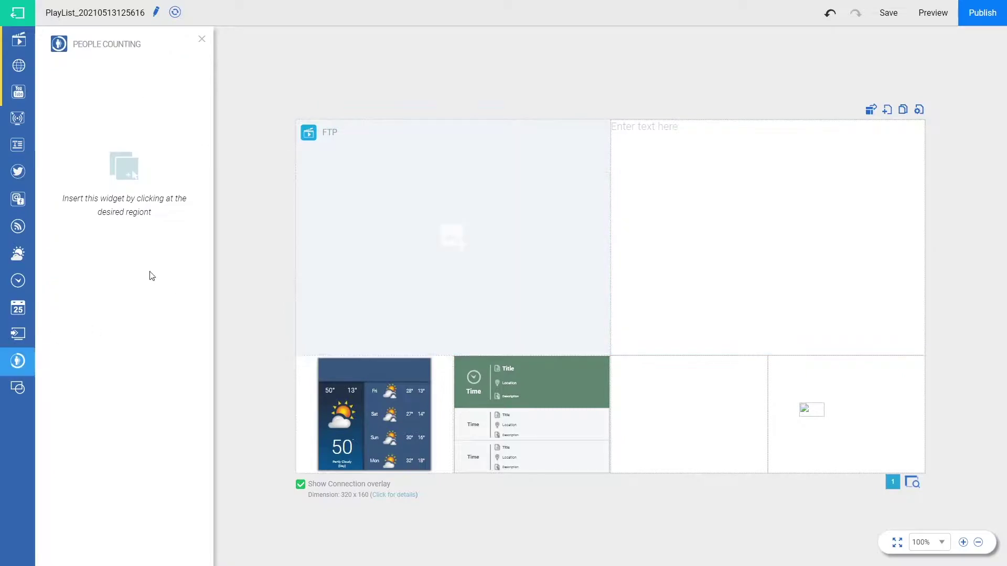
pyautogui.click(719, 237)
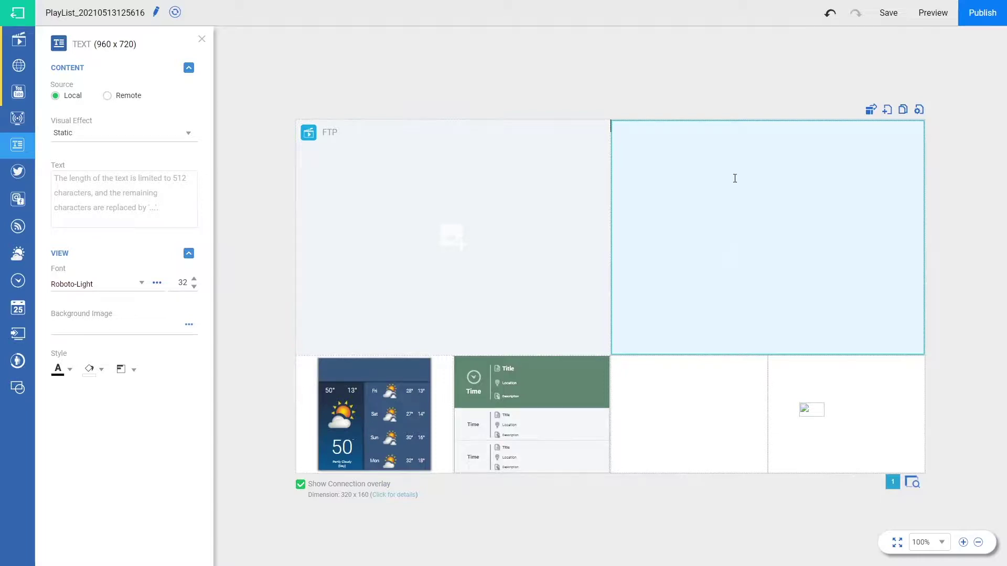
pyautogui.click(17, 388)
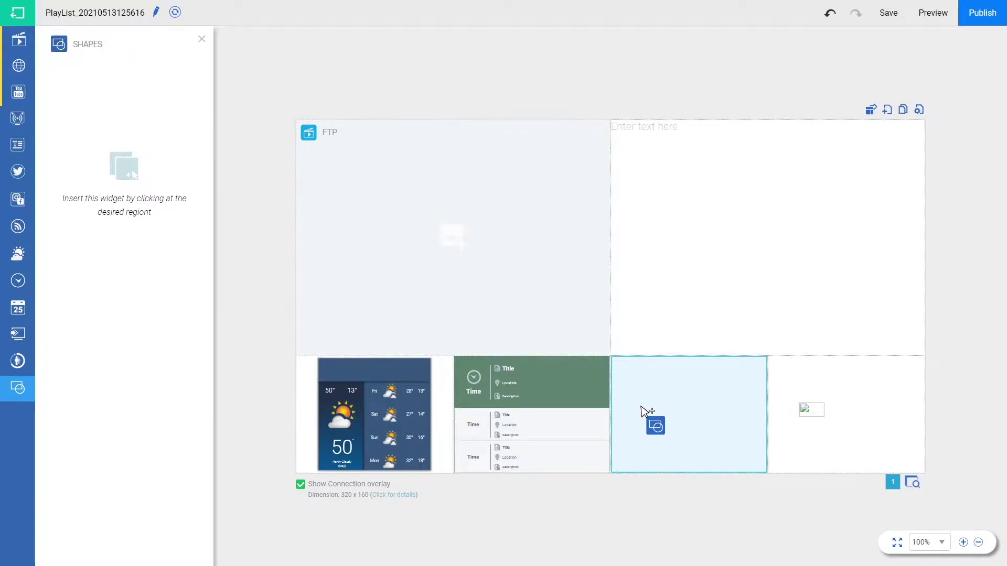
# Place a shape in the third bottom cell, save the playlist, and close Publish without publishing
pyautogui.click(692, 402)
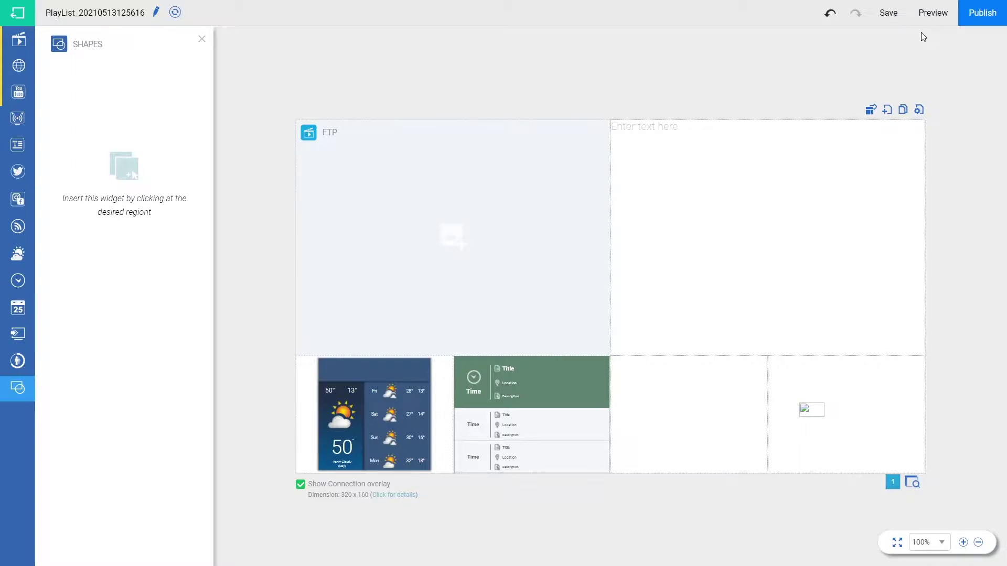
pyautogui.click(967, 27)
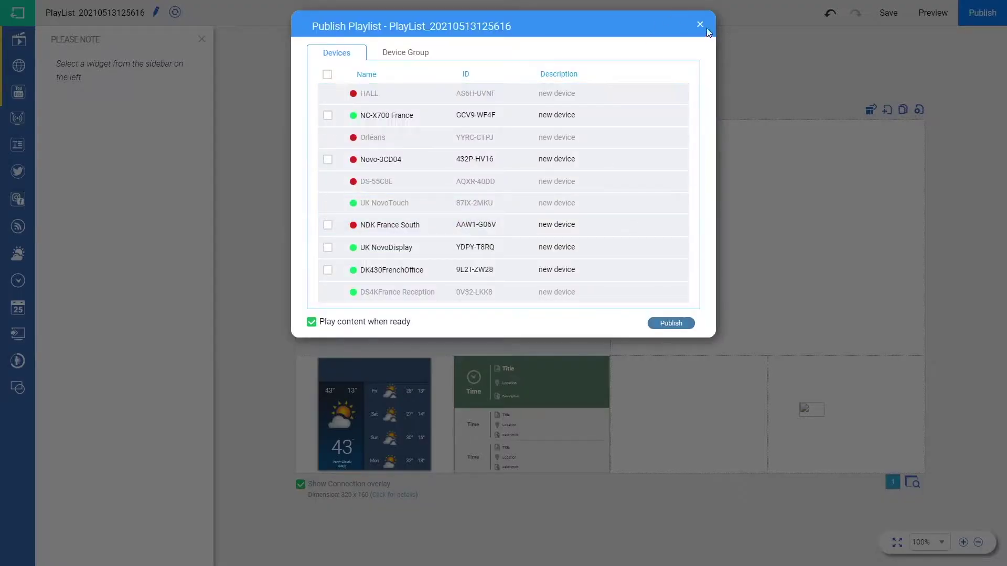
pyautogui.click(700, 25)
# Leave the editor and open My Library showing two images and two MP4 videos
pyautogui.click(11, 19)
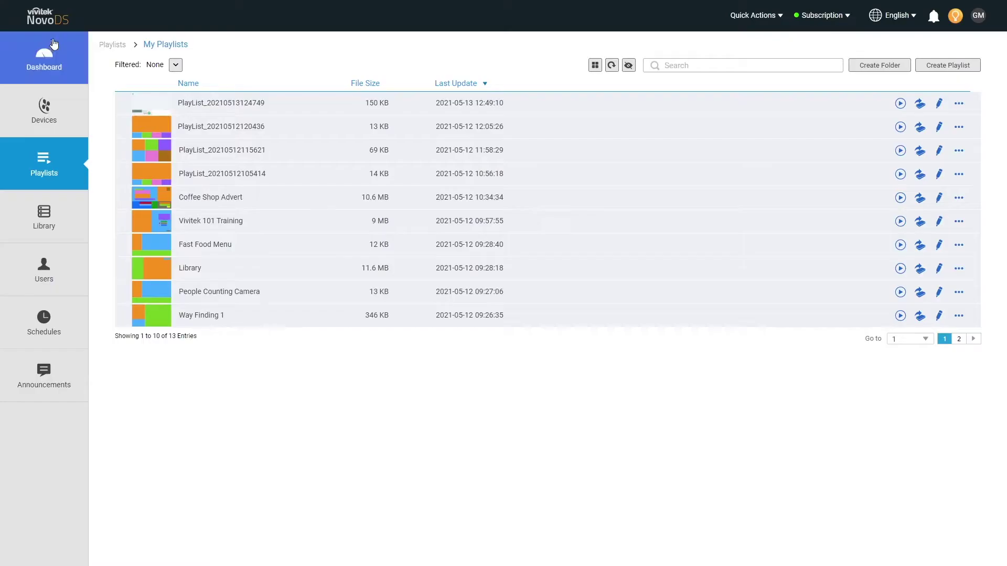
pyautogui.click(60, 241)
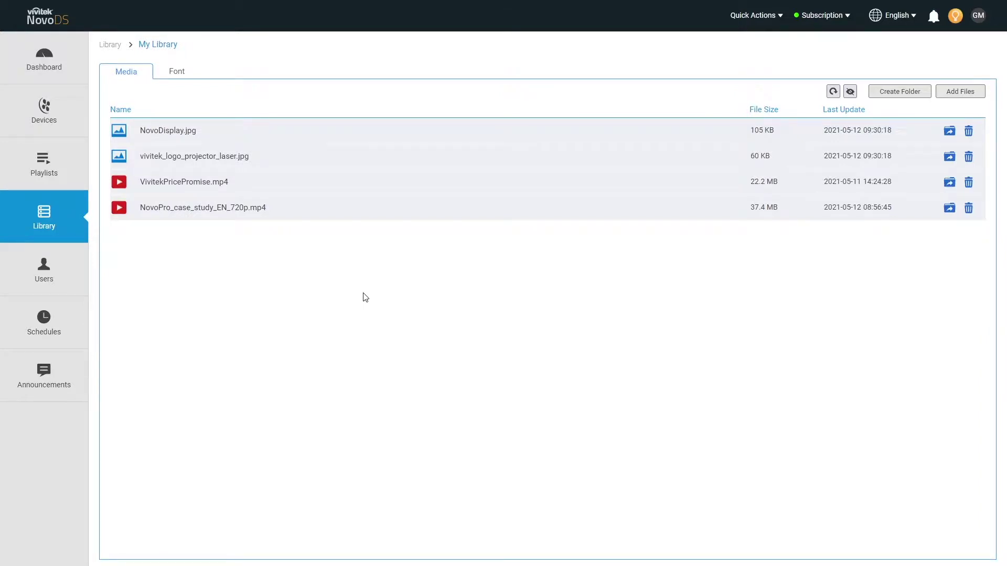
# Open the Users list, view the Add User role table, then close that form
pyautogui.click(65, 271)
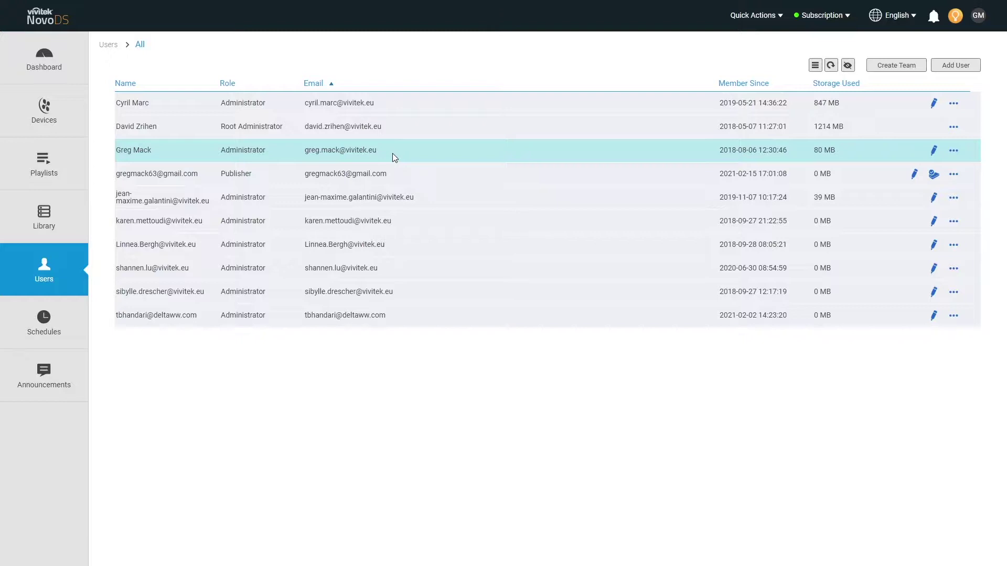
pyautogui.click(952, 66)
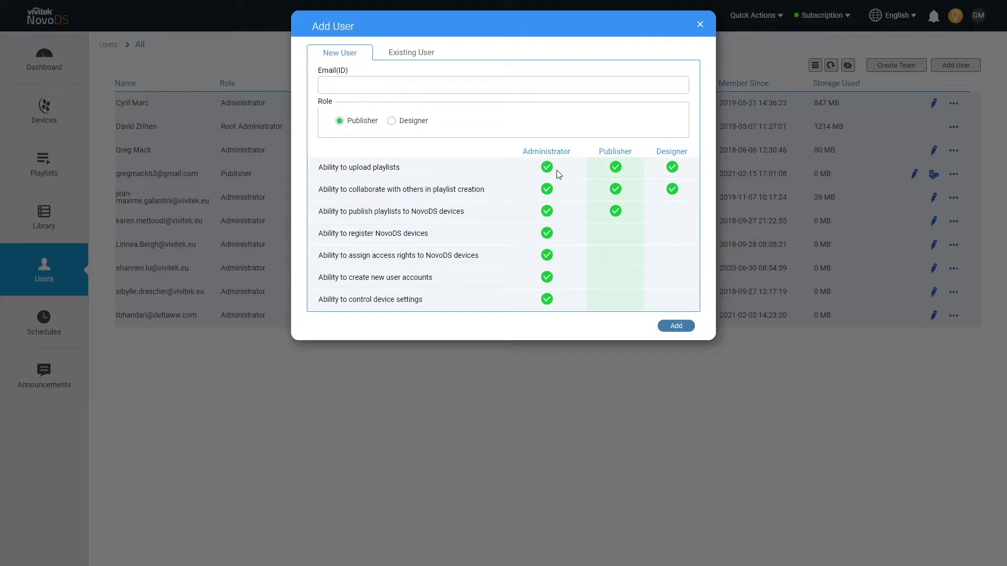
pyautogui.click(700, 25)
# Create a new schedule, preview an item's Playlists tab, then view the empty May 2021 calendar
pyautogui.click(39, 329)
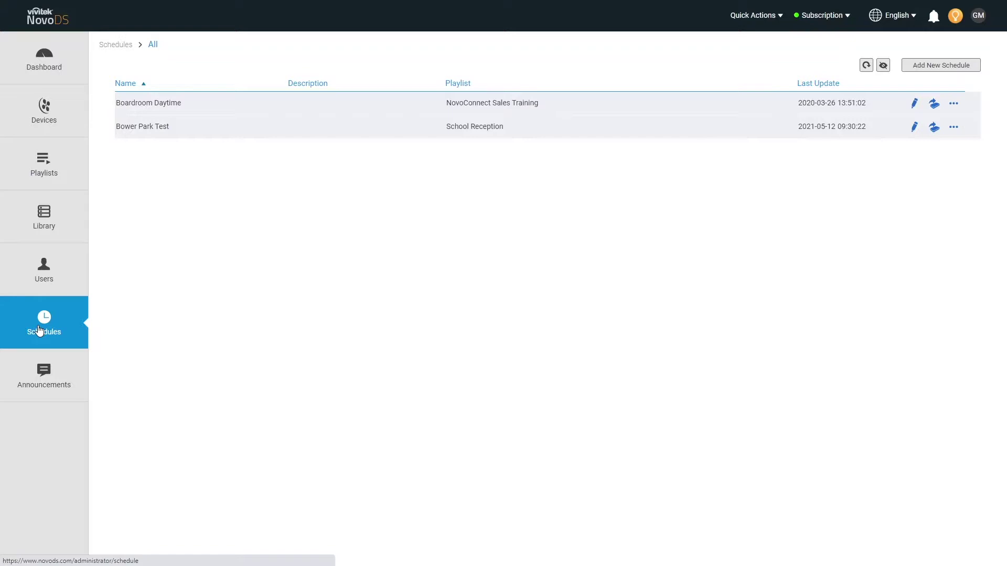
pyautogui.click(941, 68)
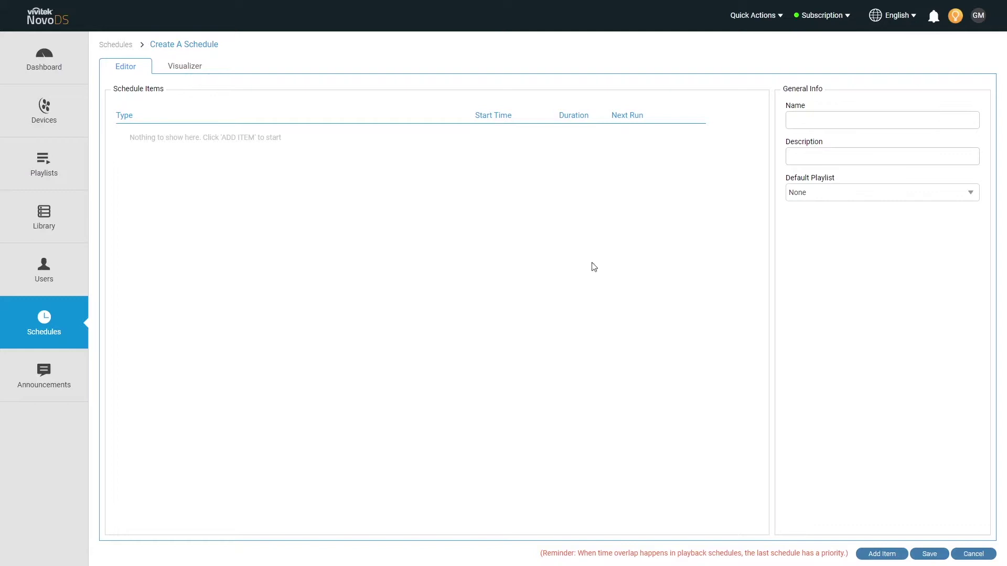
pyautogui.click(882, 551)
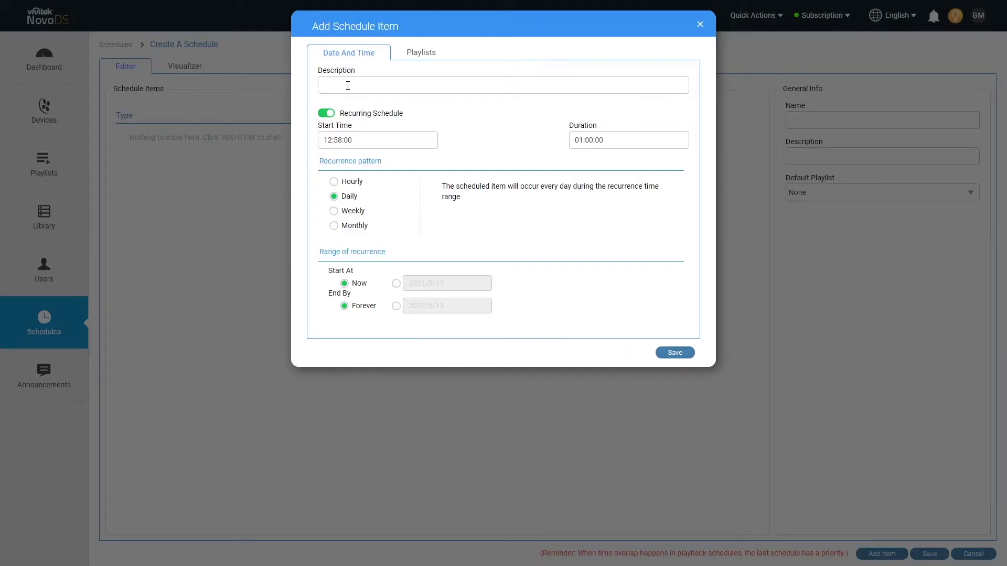
pyautogui.click(415, 59)
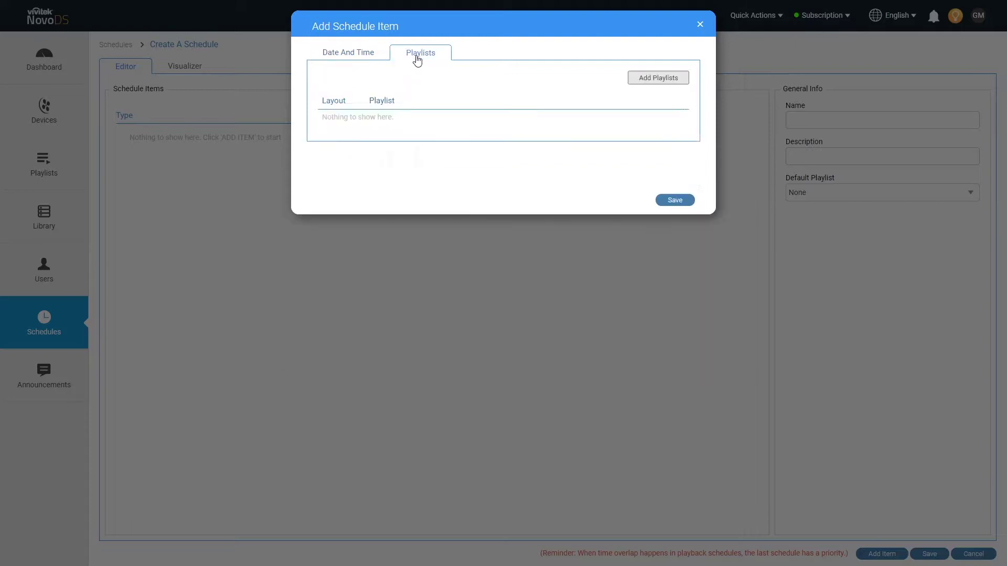
pyautogui.click(701, 24)
pyautogui.click(198, 69)
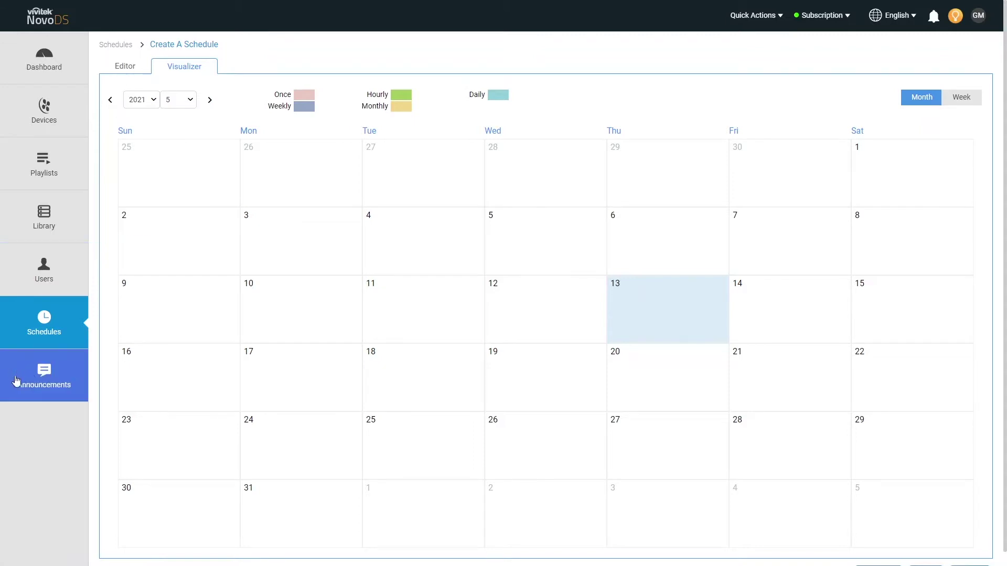
# Open the Announcements list (Fire Drill, Flash Promotion, Intruder Alert) and start a new announcement
pyautogui.click(37, 381)
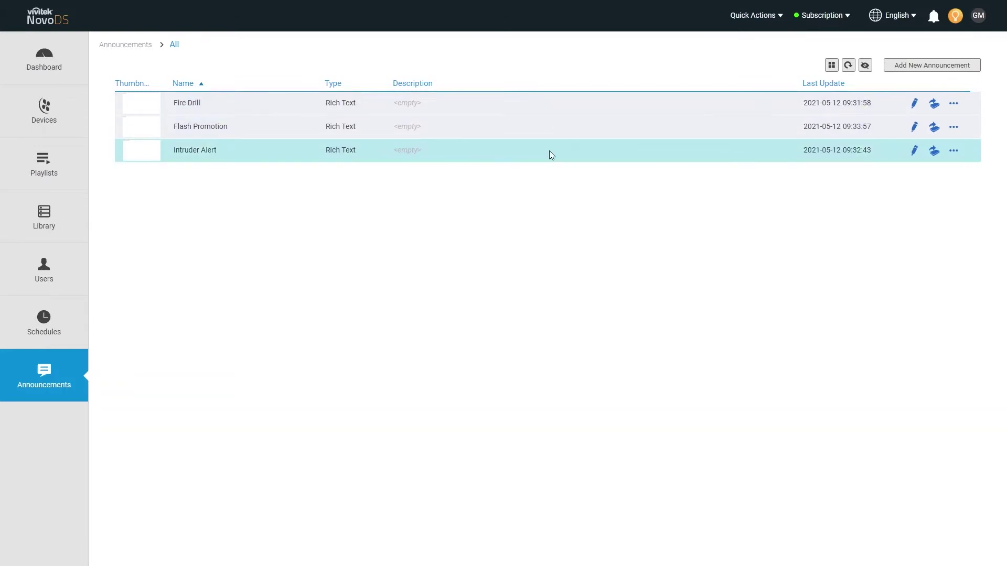
pyautogui.click(899, 64)
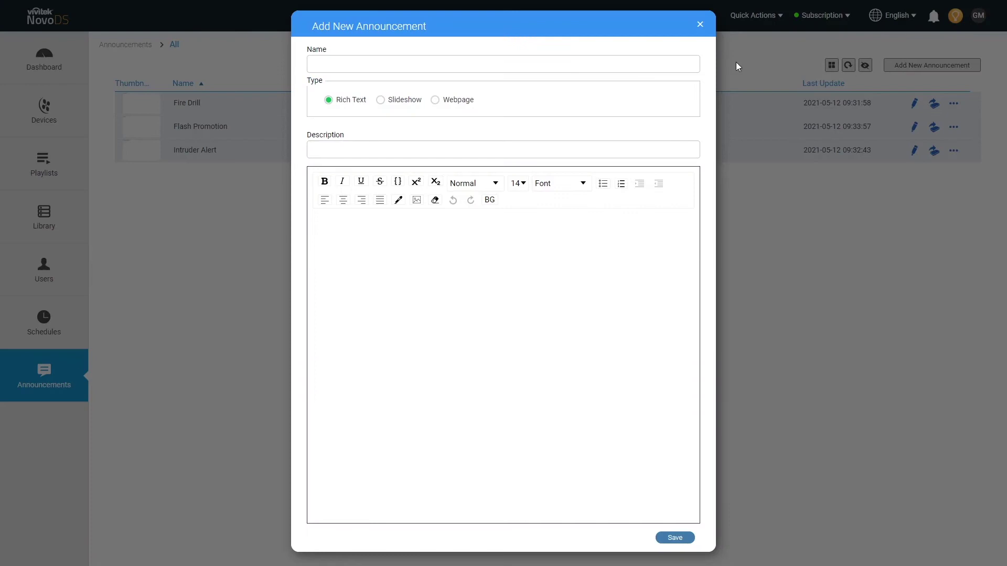
# Close the blank announcement, then try Fire Drill's publish options: 33% Square, Infinite off, without publishing
pyautogui.click(700, 24)
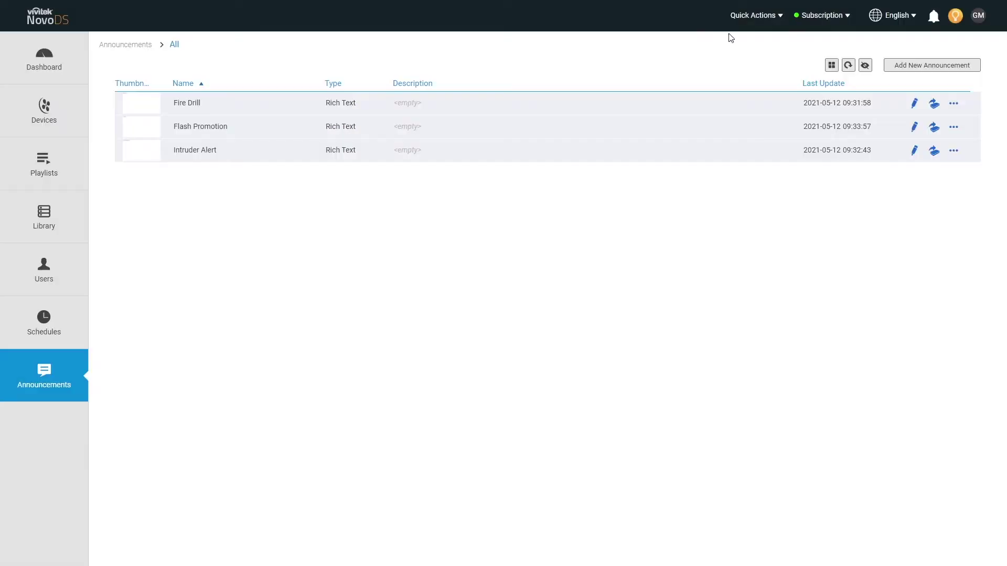
pyautogui.click(933, 103)
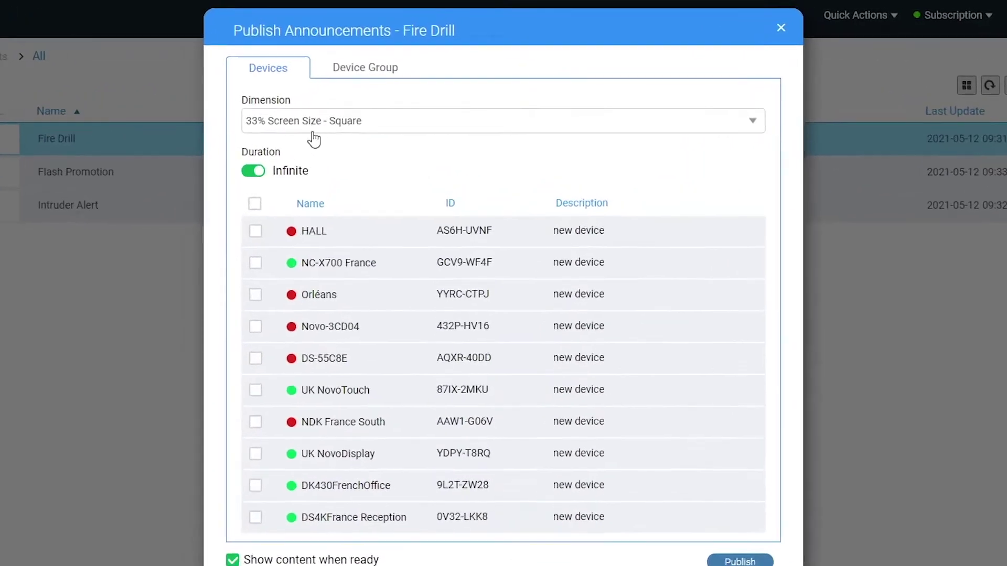
pyautogui.click(300, 140)
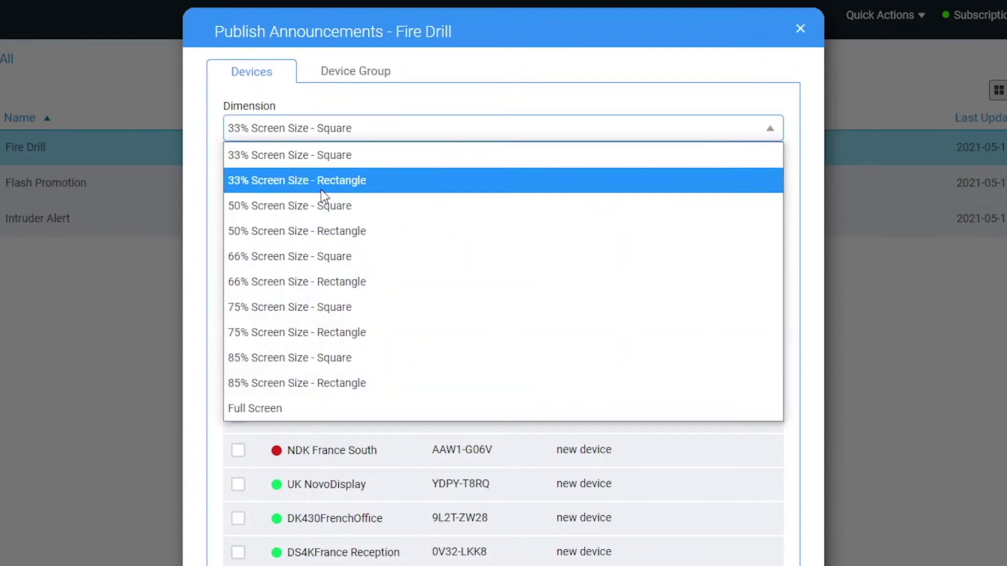
pyautogui.click(214, 155)
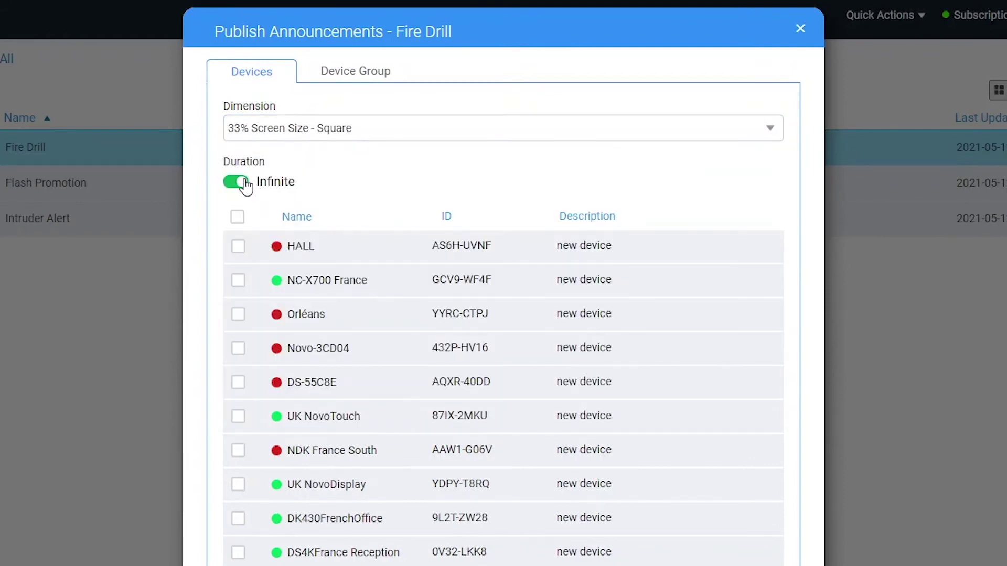
pyautogui.click(246, 186)
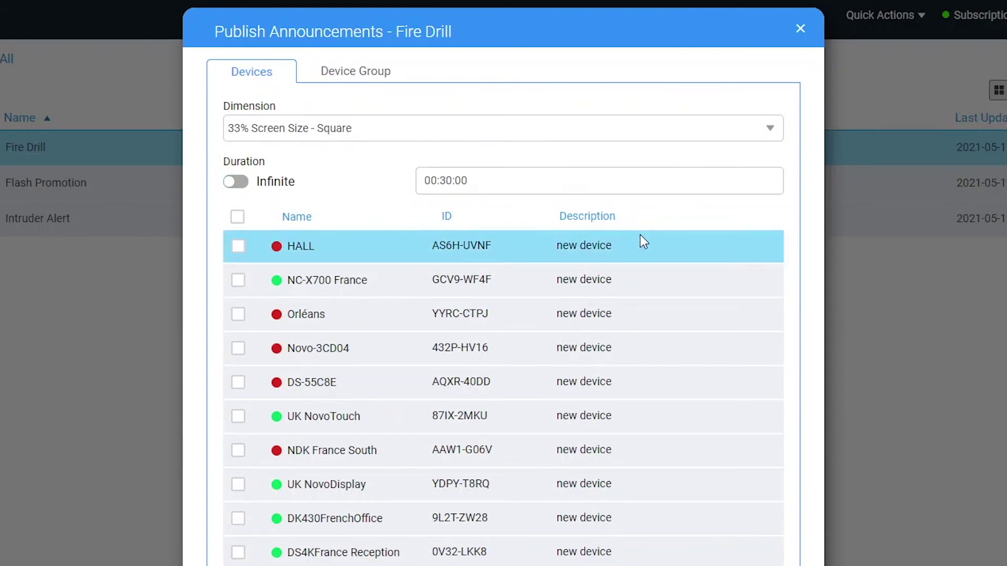
pyautogui.click(798, 31)
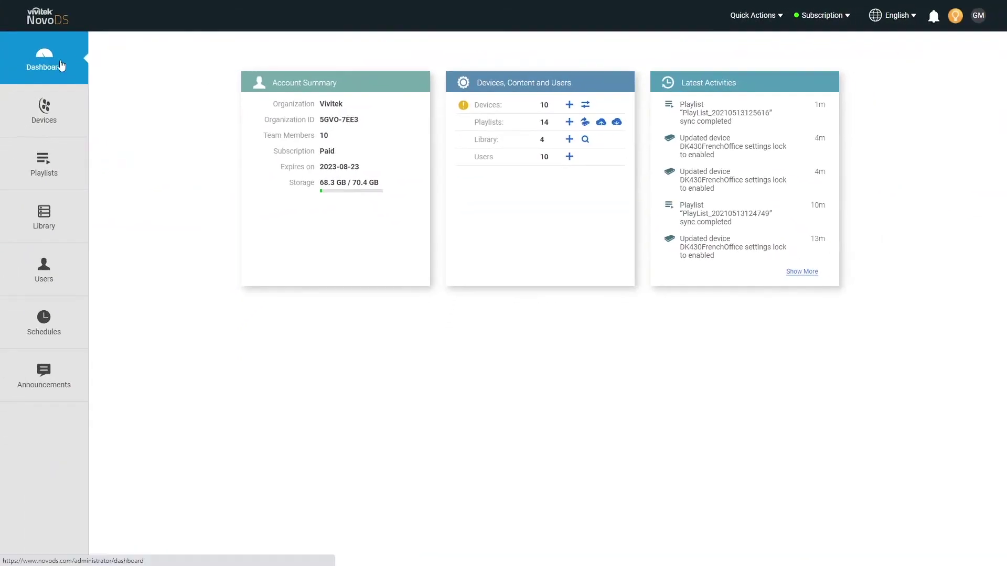
pyautogui.moveTo(133, 144)
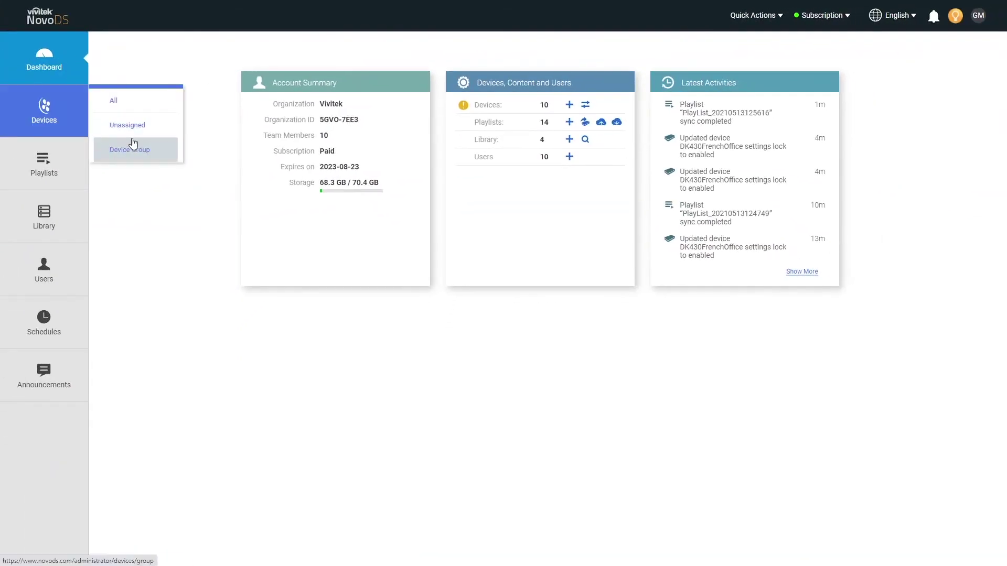